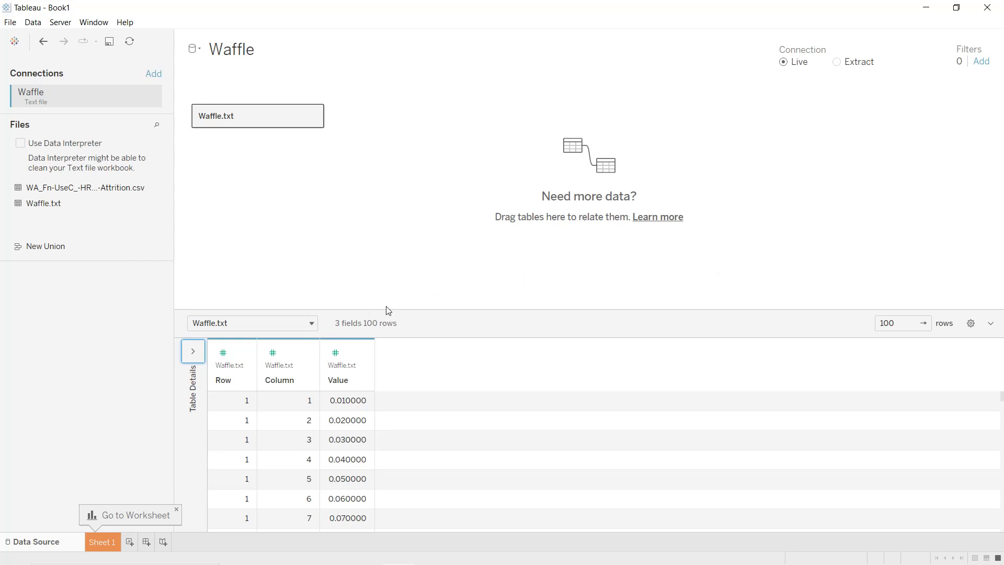
Enlarge the Waffle.txt data preview and look through its Row, Column and Value records down to the last row
left_click_drag(383, 310, 388, 151)
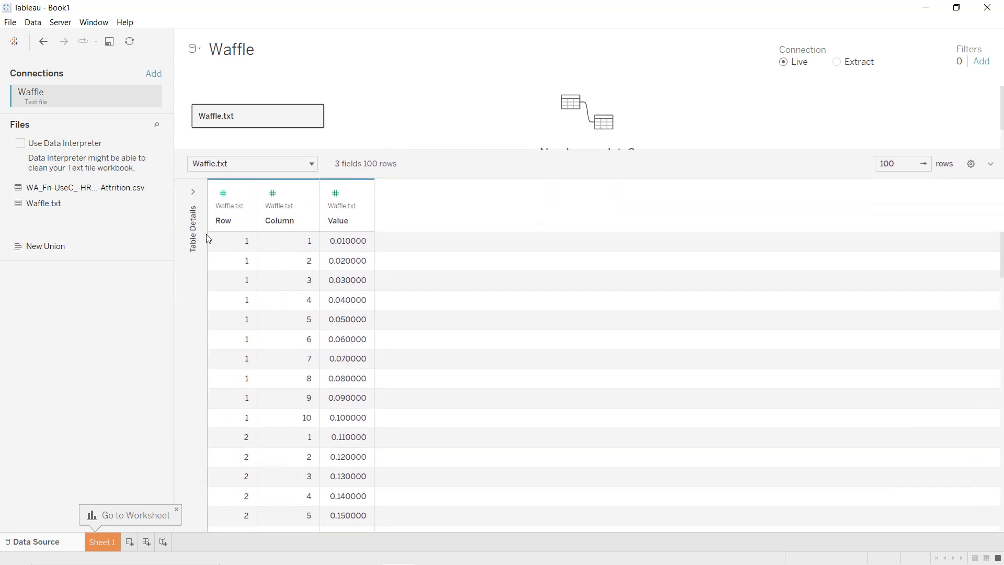
scroll(1001, 322, "down", 2)
scroll(1001, 322, "down", 20)
left_click_drag(999, 476, 996, 246)
left_click_drag(1000, 257, 1003, 528)
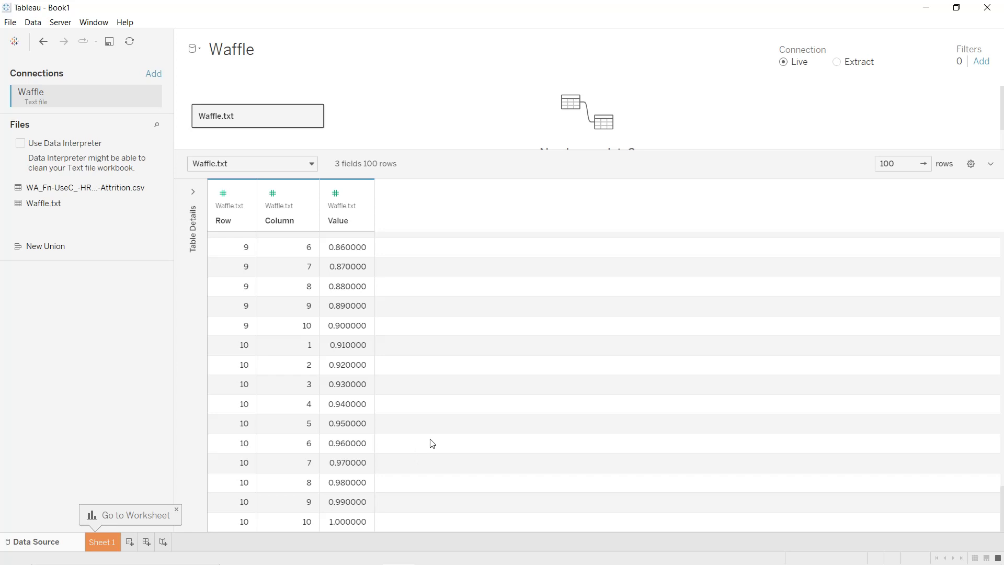
On Sheet 1, place the Column field on the columns shelf and the Row field on the rows shelf
left_click(105, 542)
left_click(59, 151)
mouse_move(62, 161)
left_mouse_down()
mouse_move(328, 101)
mouse_move(374, 73)
mouse_move(282, 131)
mouse_move(379, 86)
left_mouse_up()
Convert both the Column and Row fields on the shelves into discrete dimensions
left_click(413, 64)
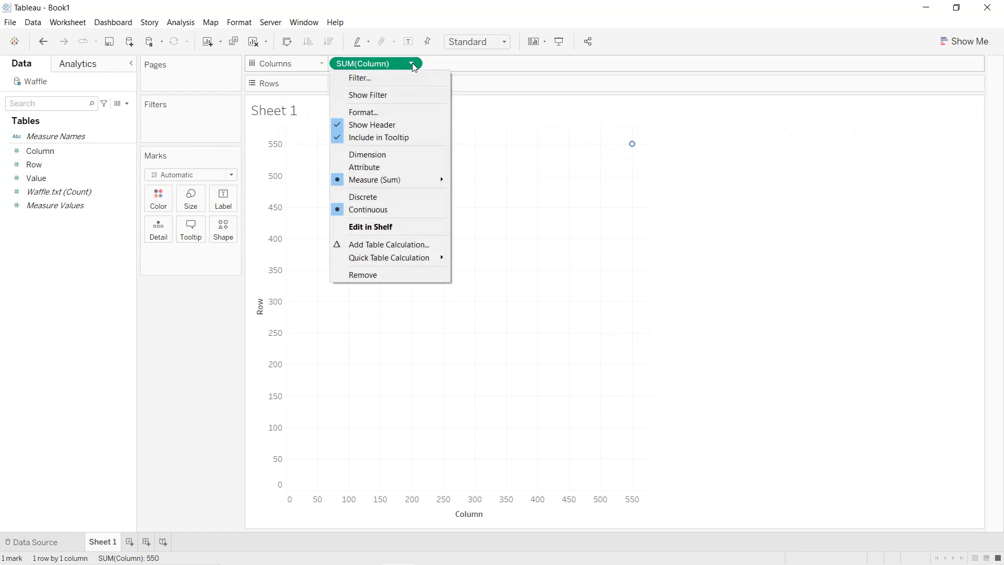
left_click(394, 152)
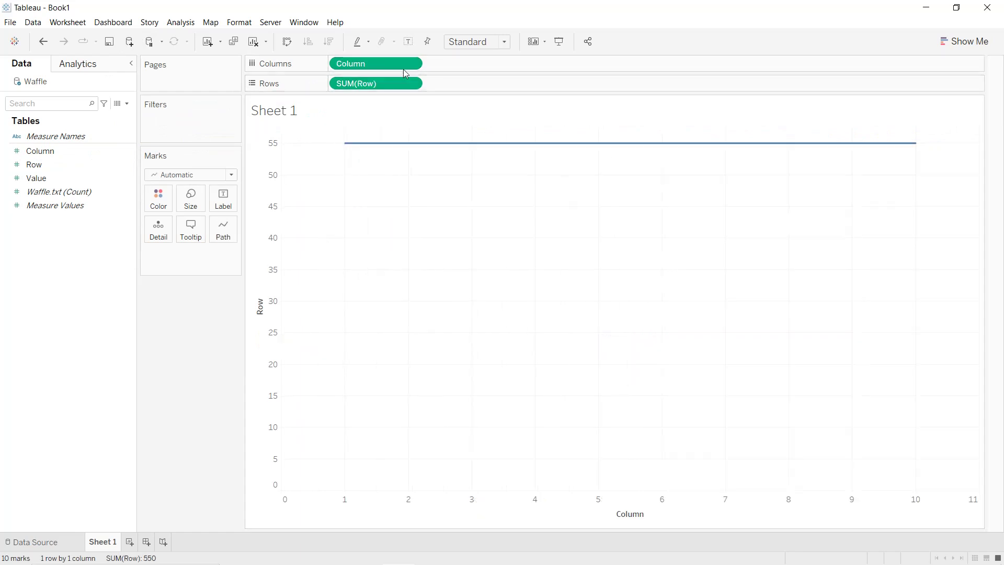
left_click(413, 63)
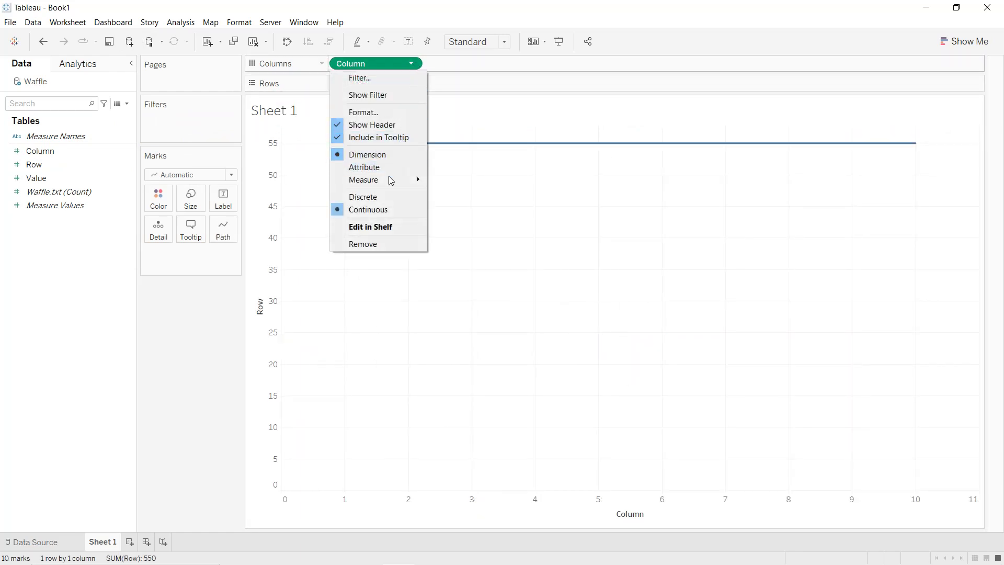
left_click(380, 197)
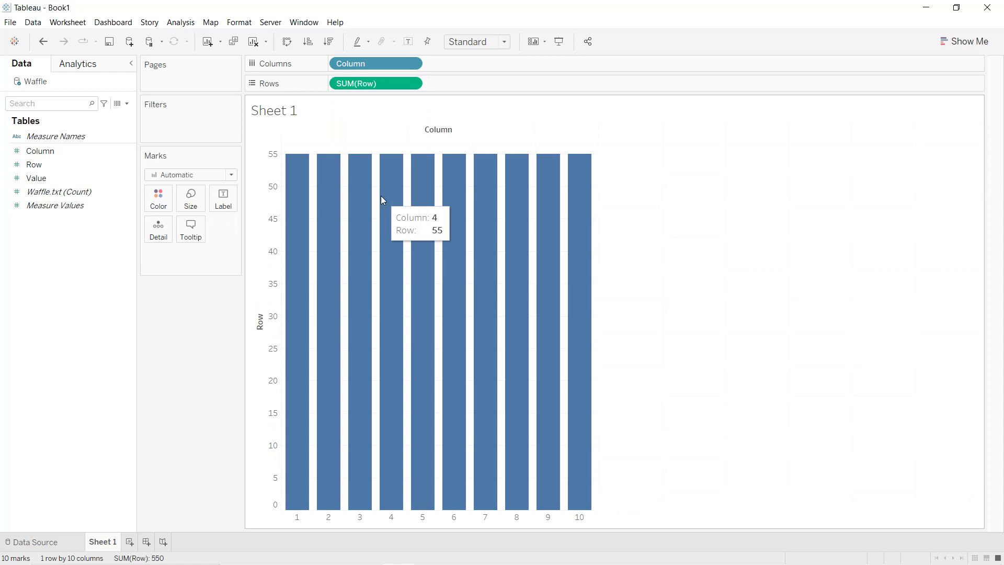
left_click(414, 84)
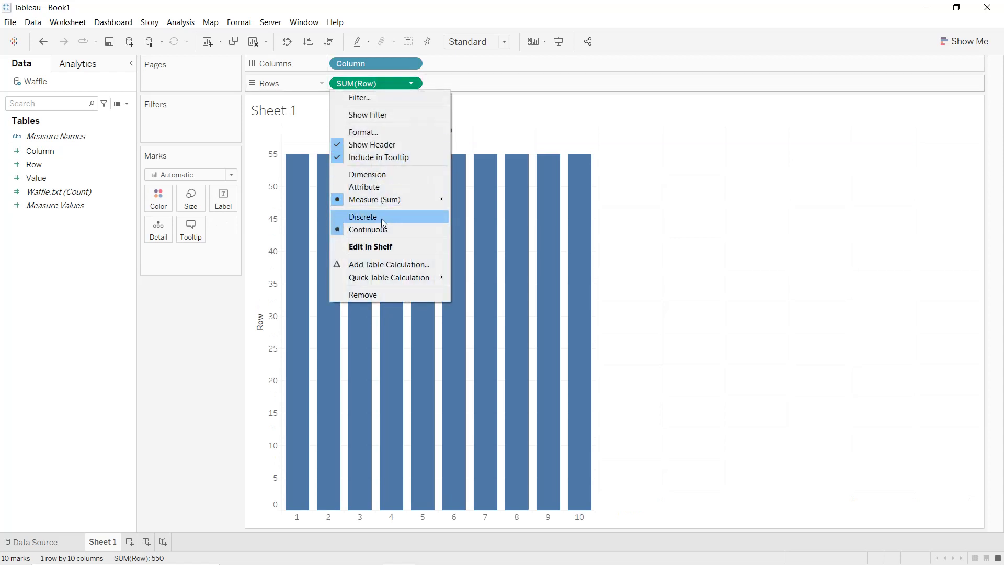
left_click(386, 175)
left_click(411, 83)
left_click(393, 212)
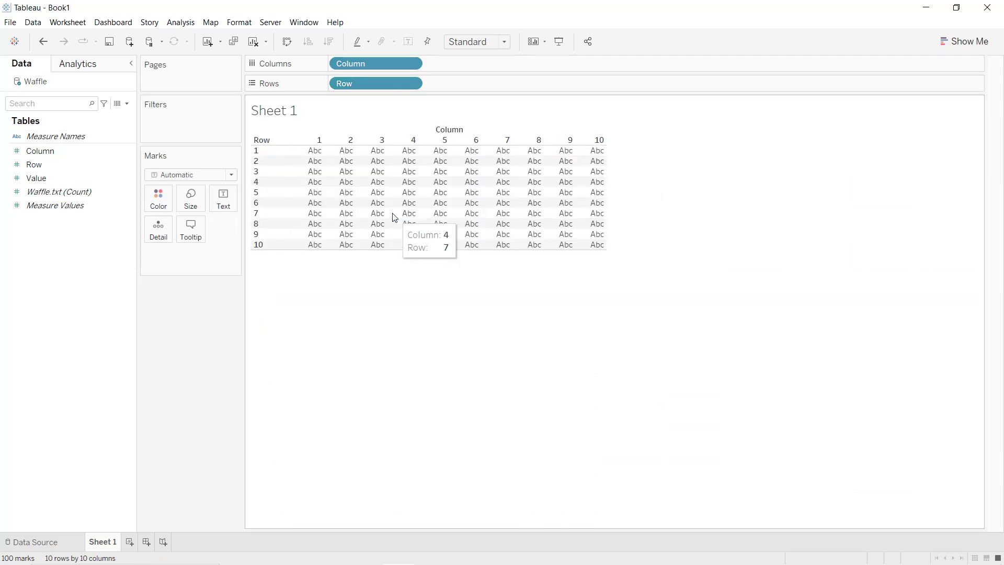
Set the mark type to Square and sort the Row field in descending order, from 10 to 1
left_click(232, 174)
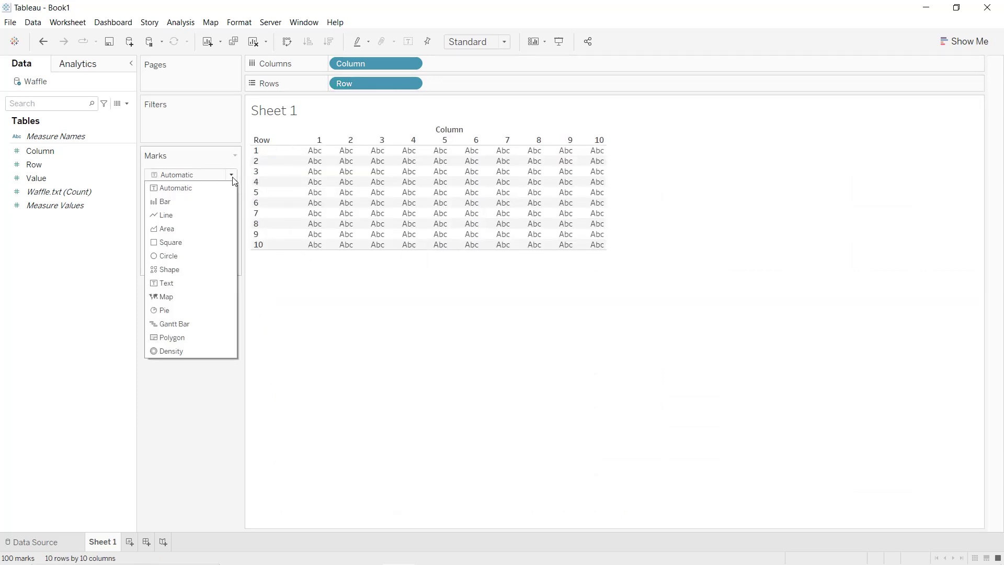
left_click(208, 241)
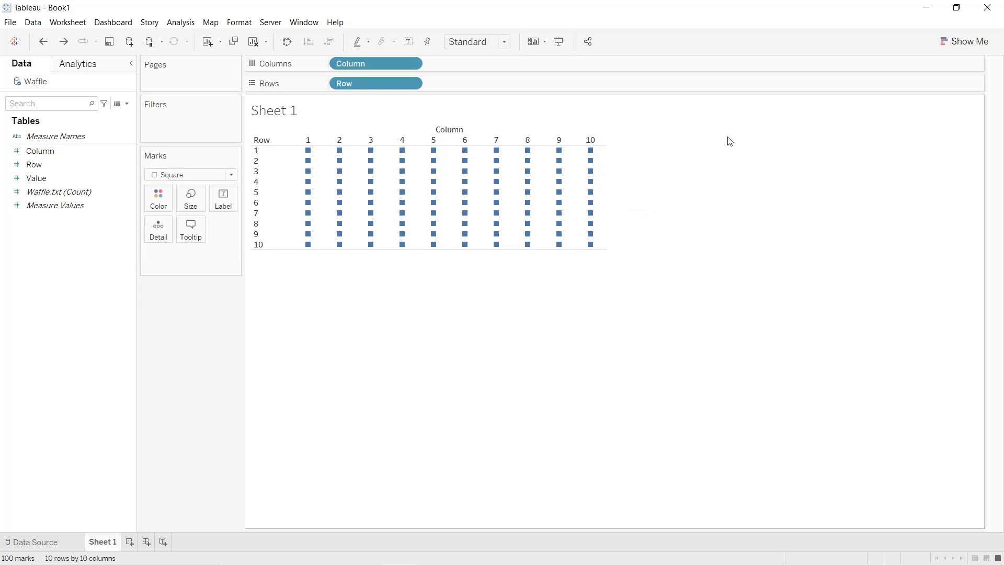
left_click(286, 144)
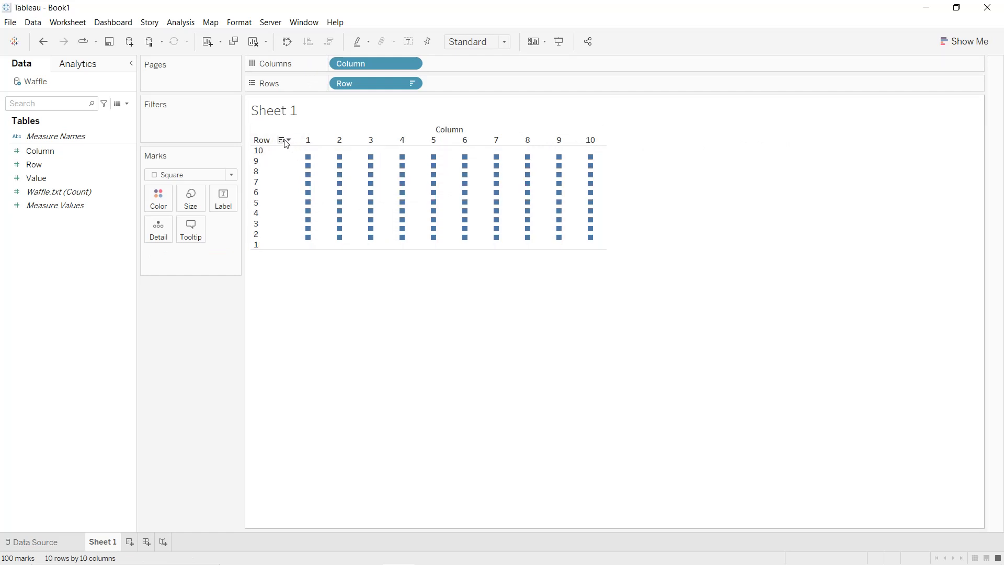
Add the Value field to the marks as detail and check the tooltips of the first and last squares
left_click_drag(46, 184, 146, 228)
mouse_move(309, 245)
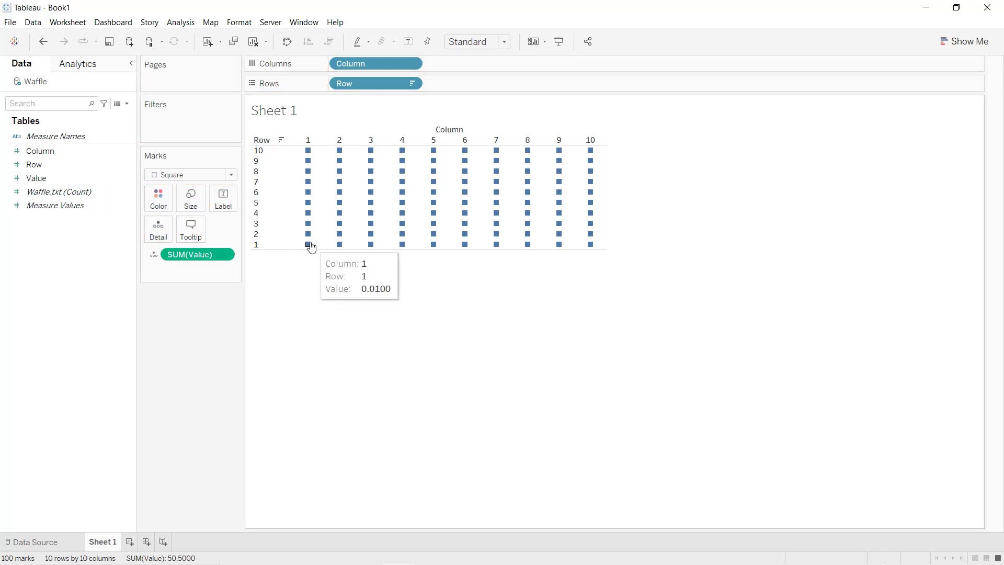
mouse_move(594, 157)
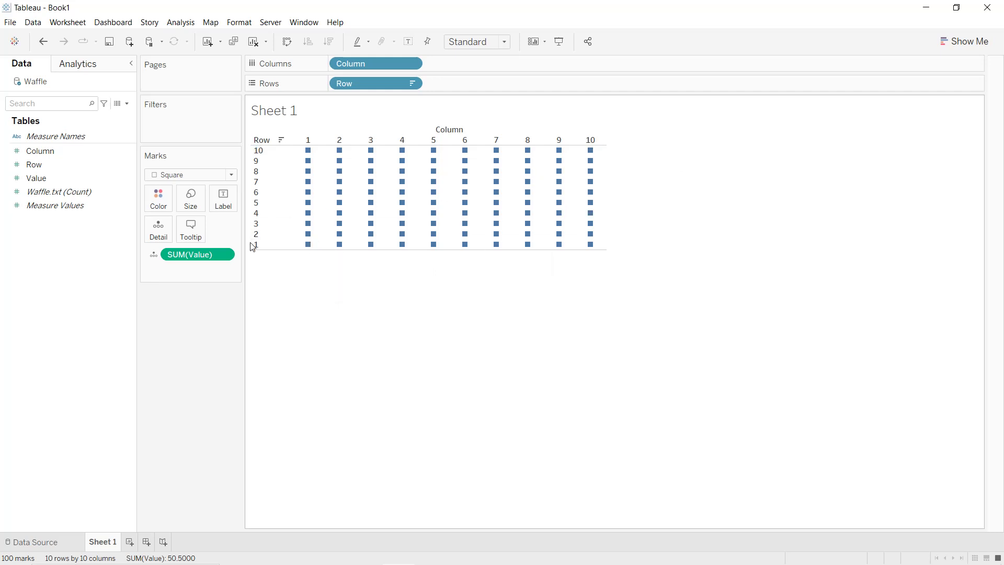
Format the default numbers of SUM(Value) in the pane as Percentage with 0 decimal places and close the formatting
right_click(226, 256)
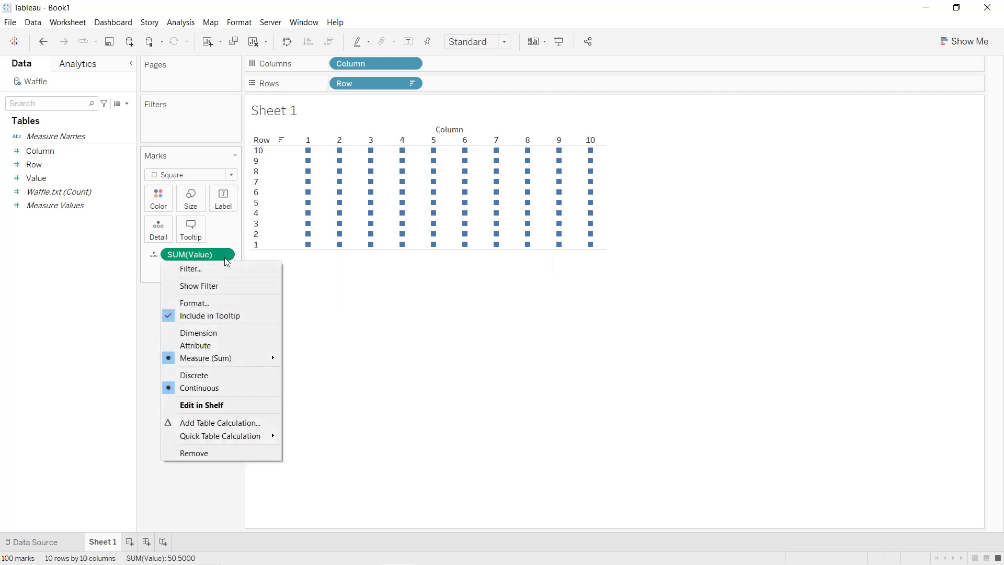
left_click(223, 302)
left_click(50, 107)
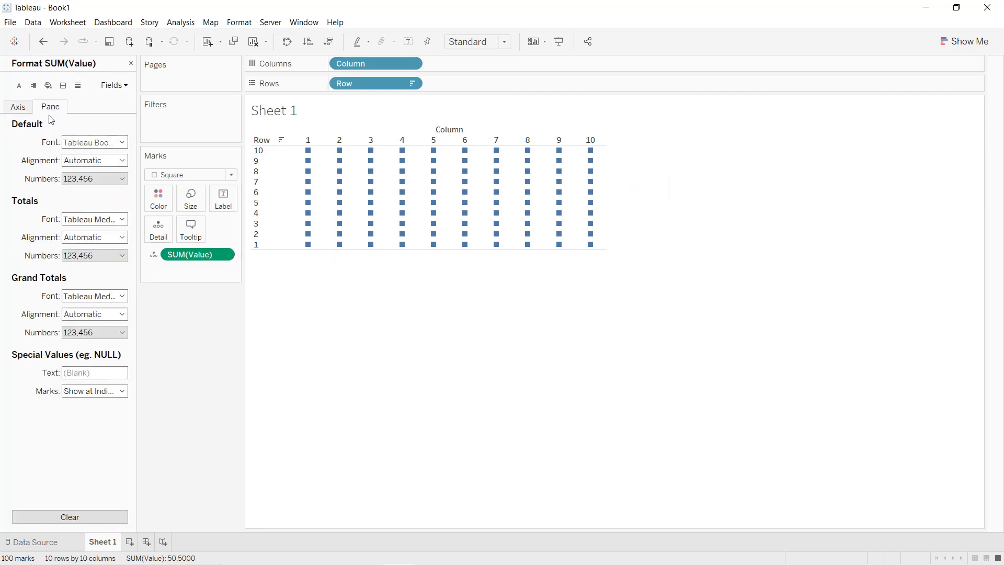
left_click(94, 178)
left_click(89, 251)
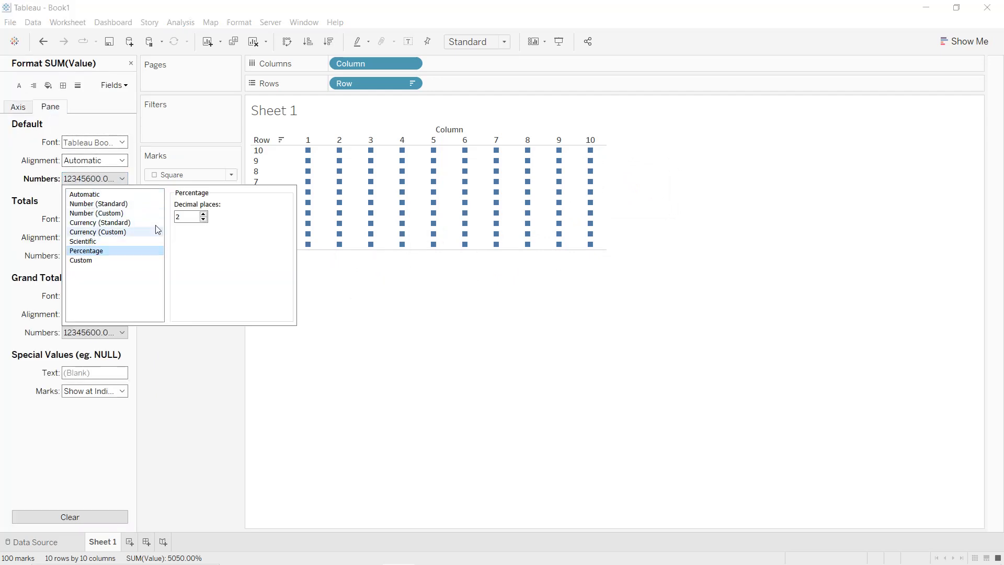
left_click(204, 220)
left_click(204, 220)
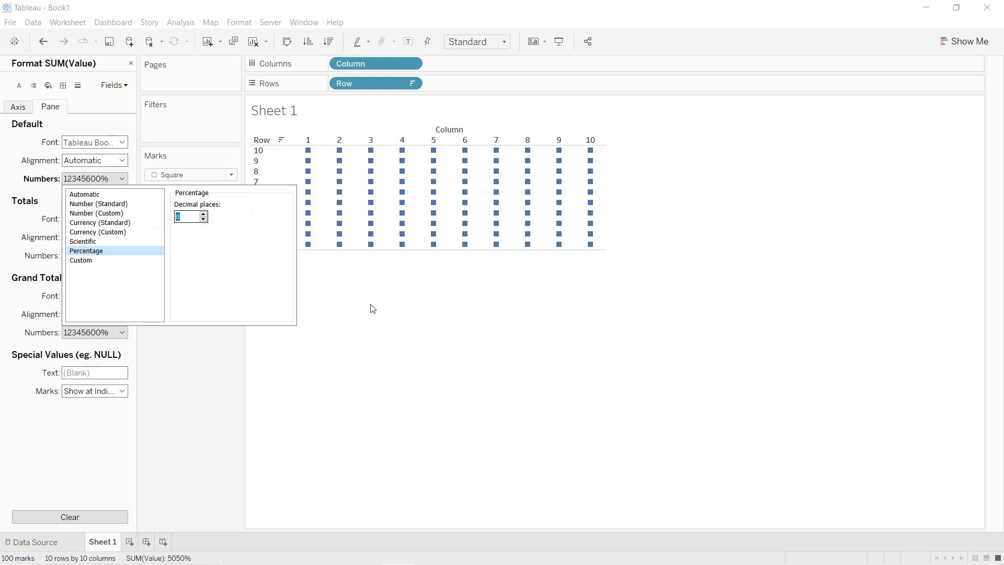
left_click(371, 309)
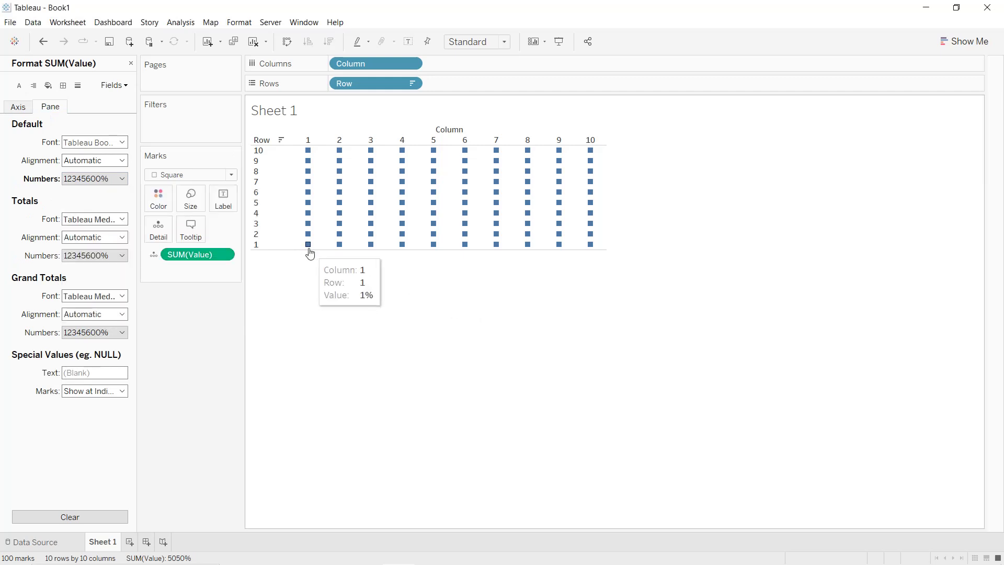
mouse_move(587, 157)
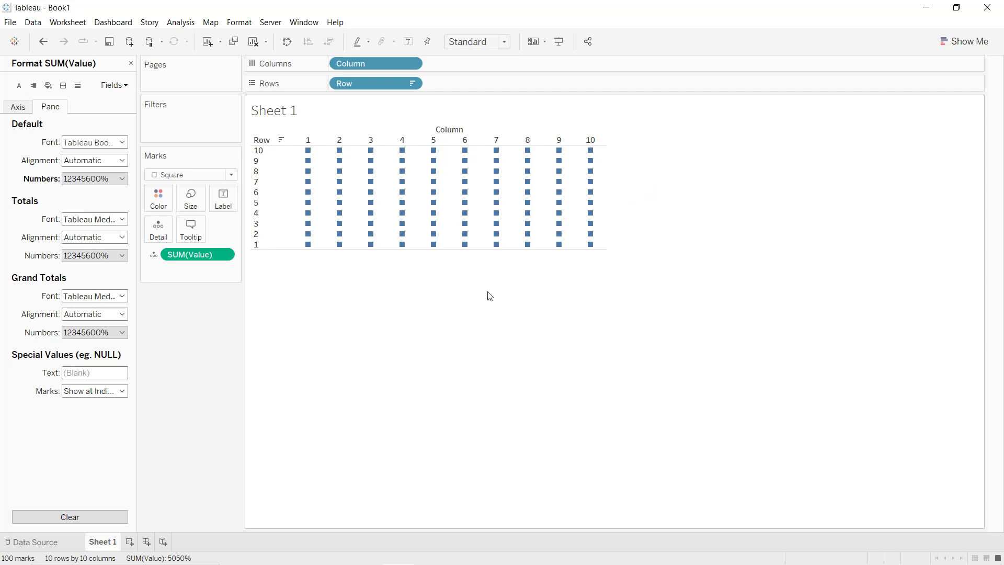
left_click(132, 67)
Add WA_Fn-UseC_-HR-Employee-Attrition.csv as a new data source and preview its columns as far as Gender
left_click(35, 23)
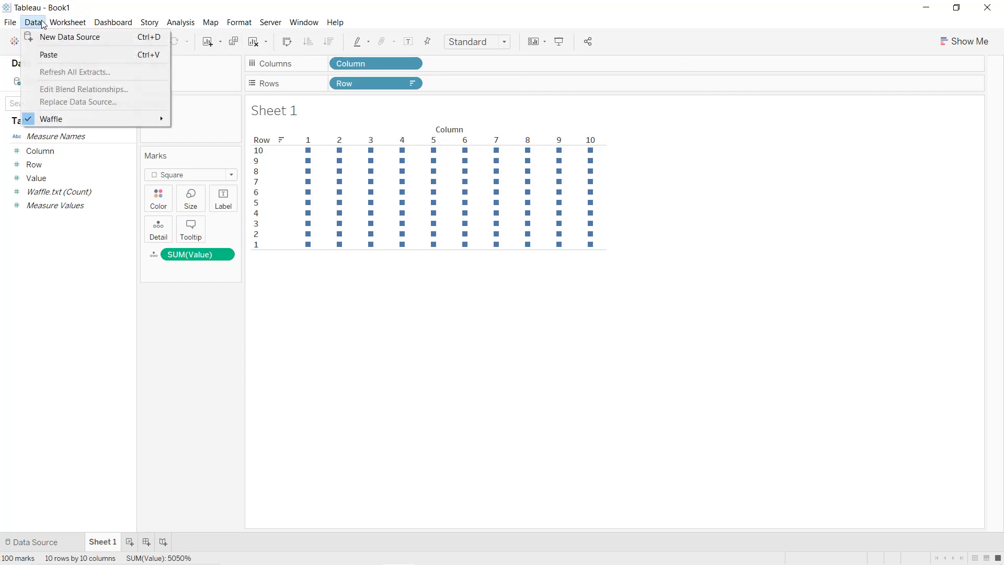
left_click(43, 38)
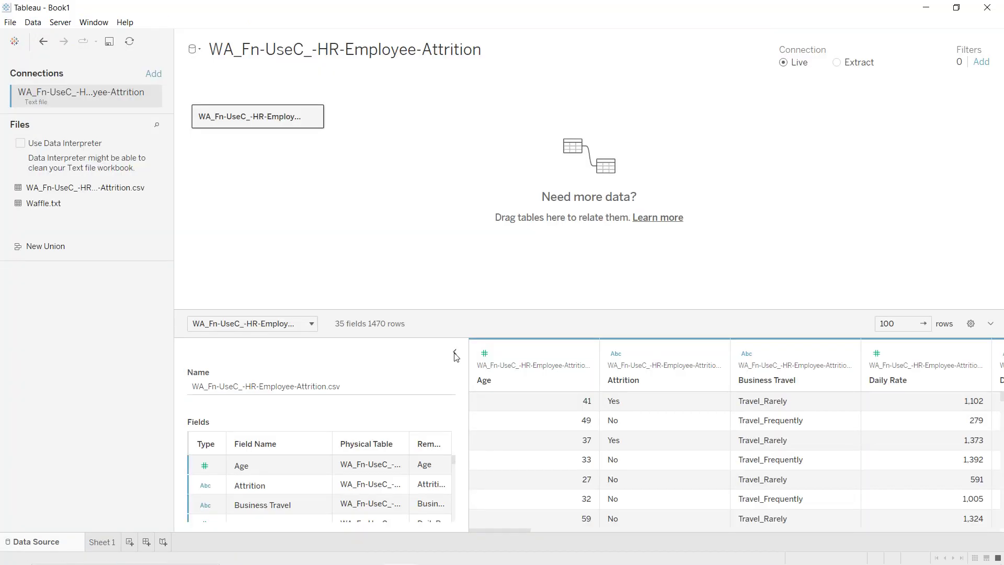
left_click(455, 355)
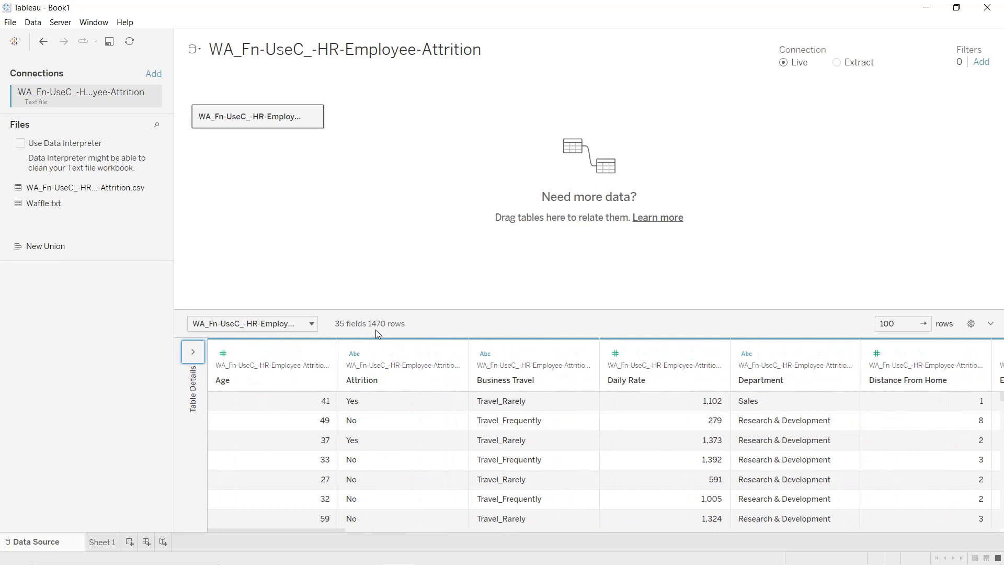
left_click_drag(307, 532, 479, 532)
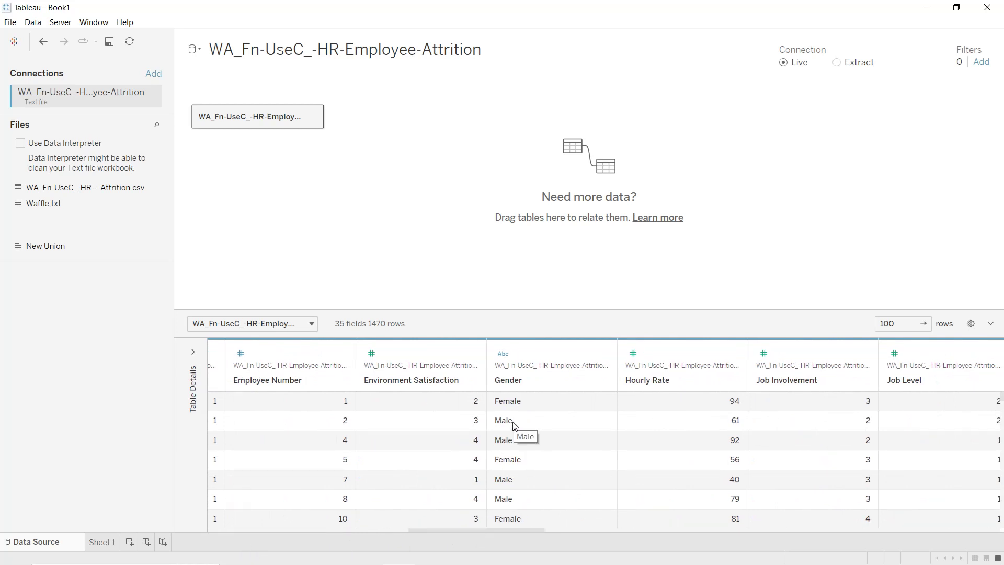
On Sheet 1, create a calculated field "Total employess" in the HR attrition source with the formula { FIXED : COUNT([Gender])}
left_click(103, 542)
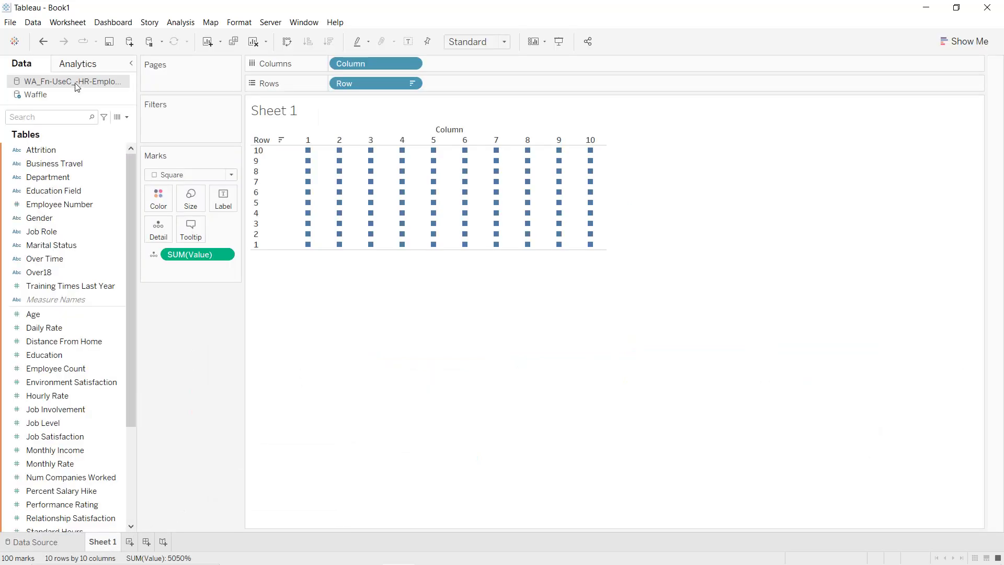
left_click(127, 118)
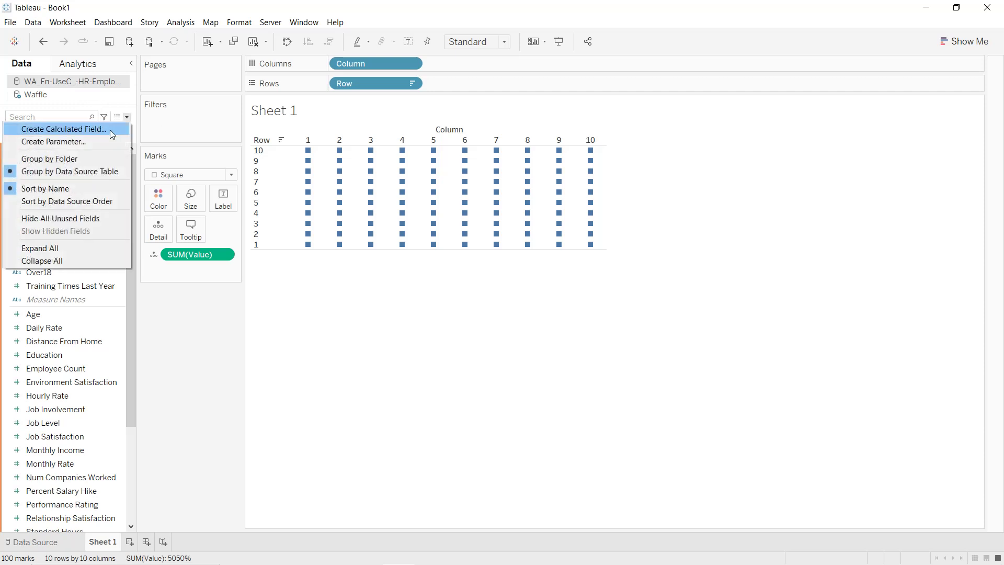
left_click(109, 130)
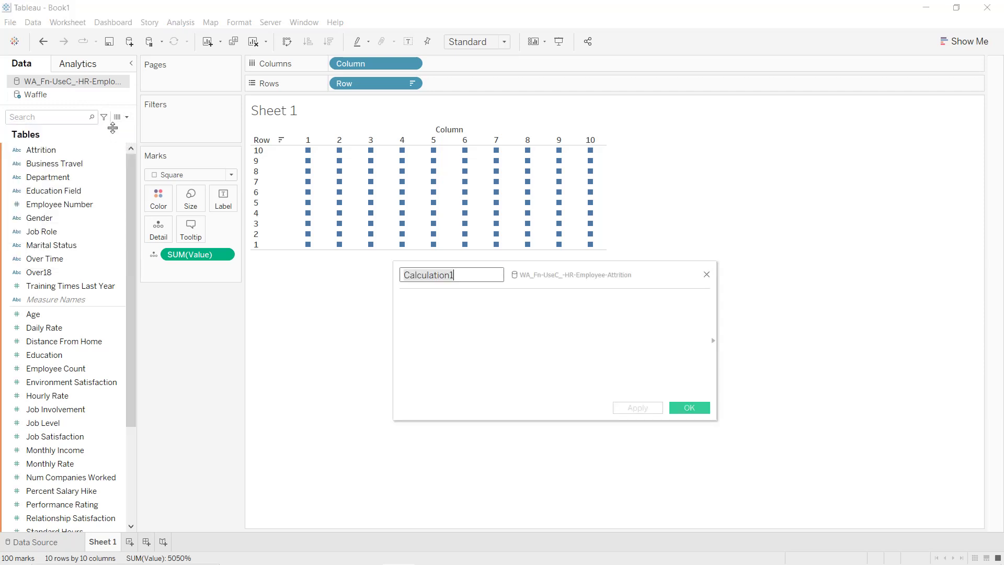
type("Total ")
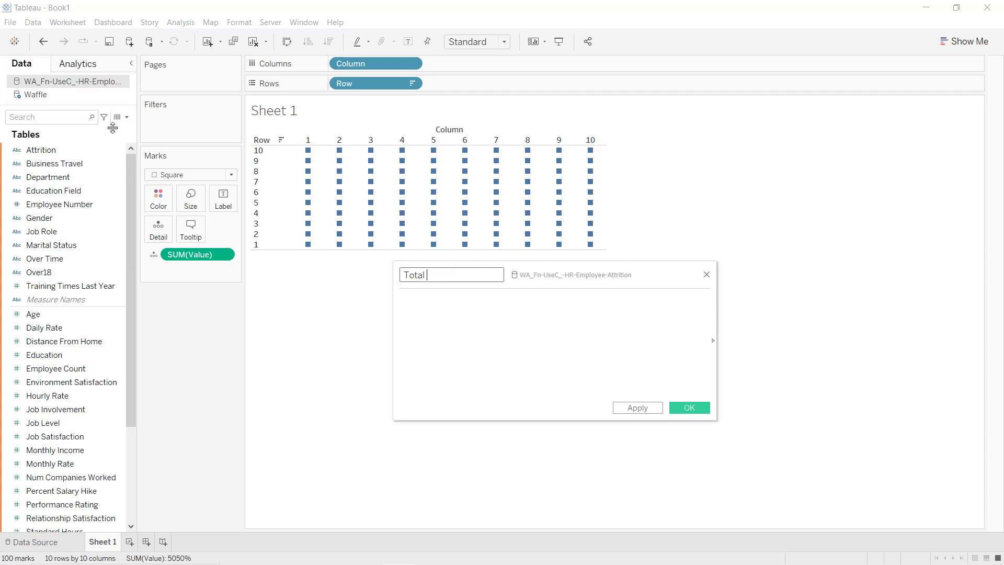
type("employess")
left_click(399, 301)
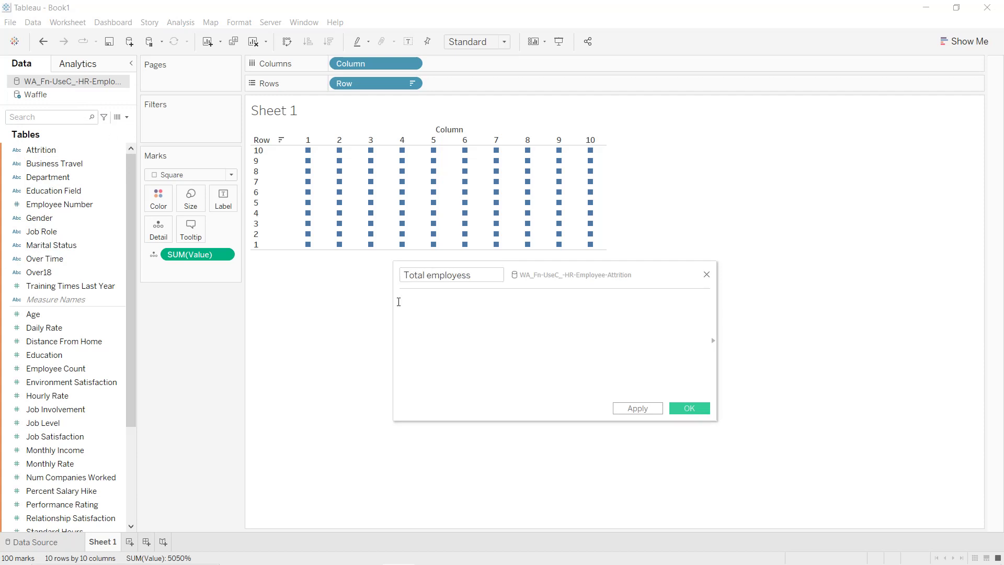
type("{ FIXED : Coun")
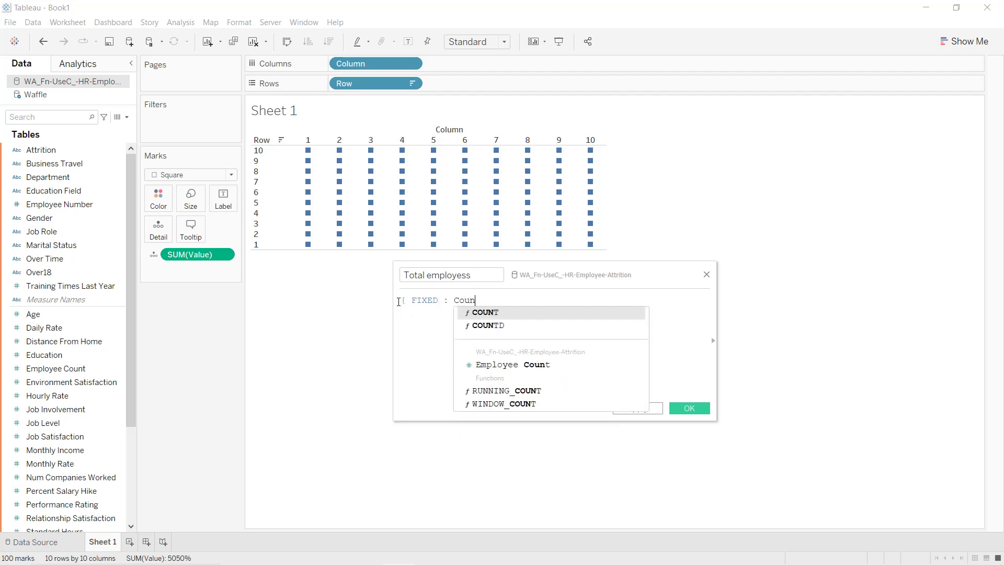
key("Return")
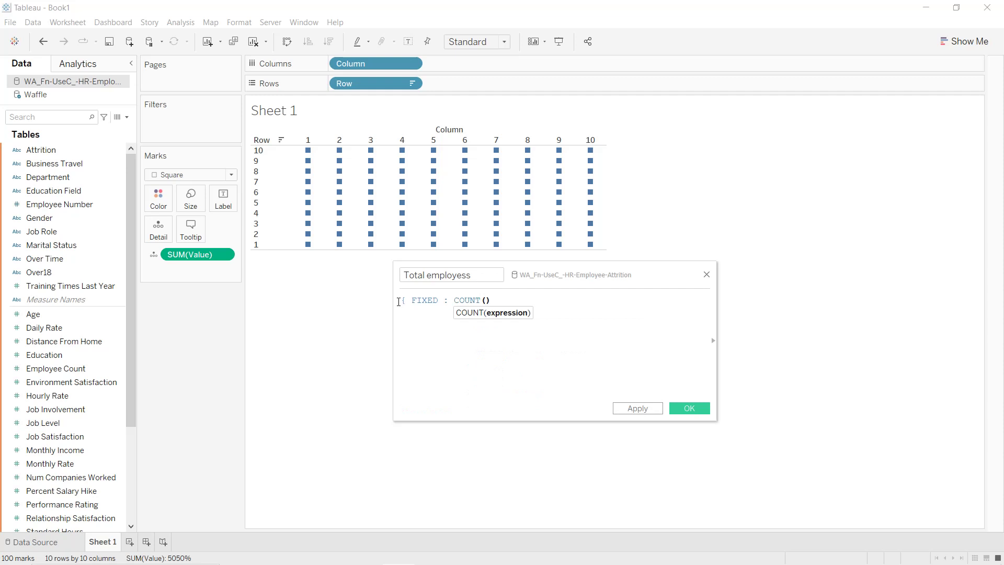
type("gen")
key("Return")
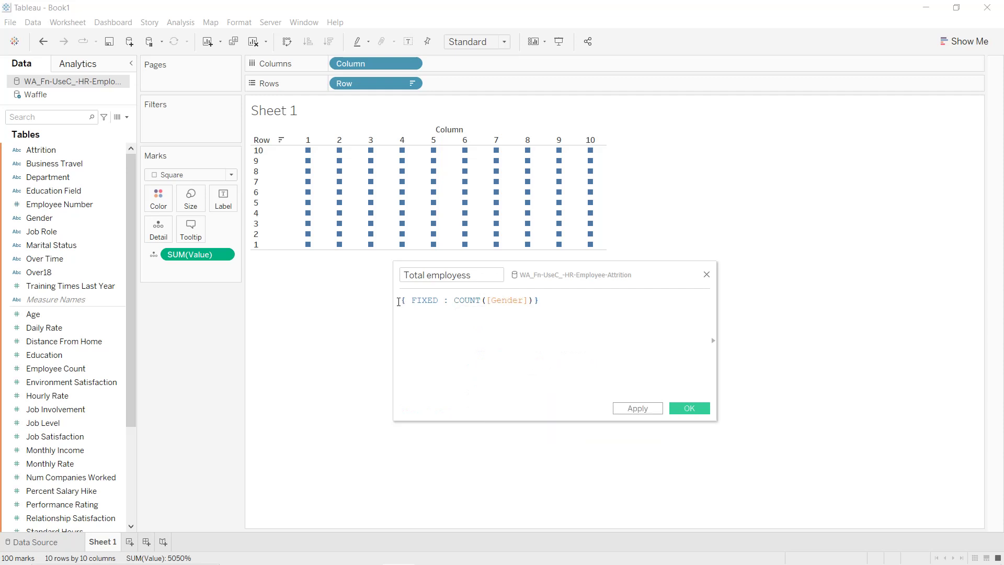
left_click(638, 408)
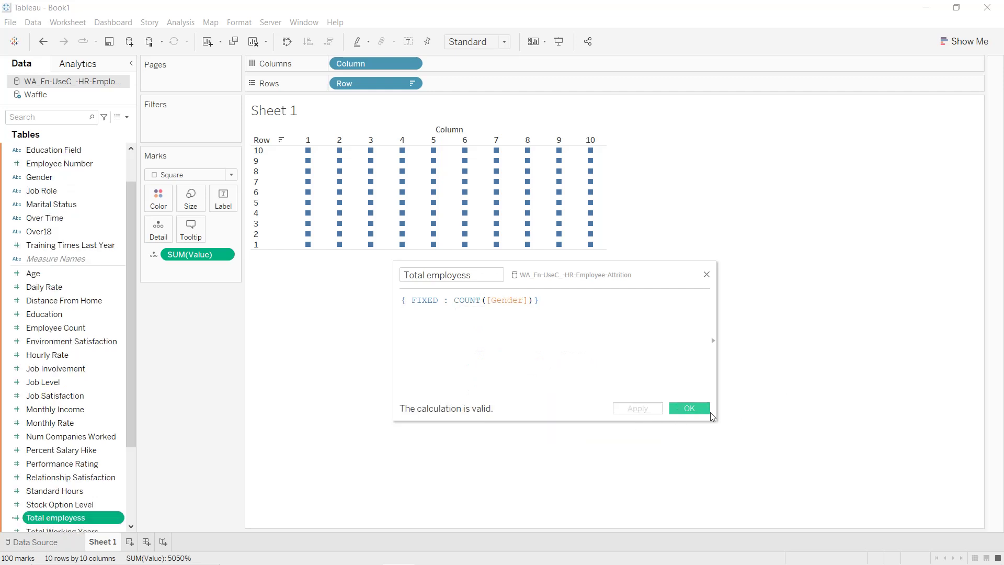
left_click(701, 415)
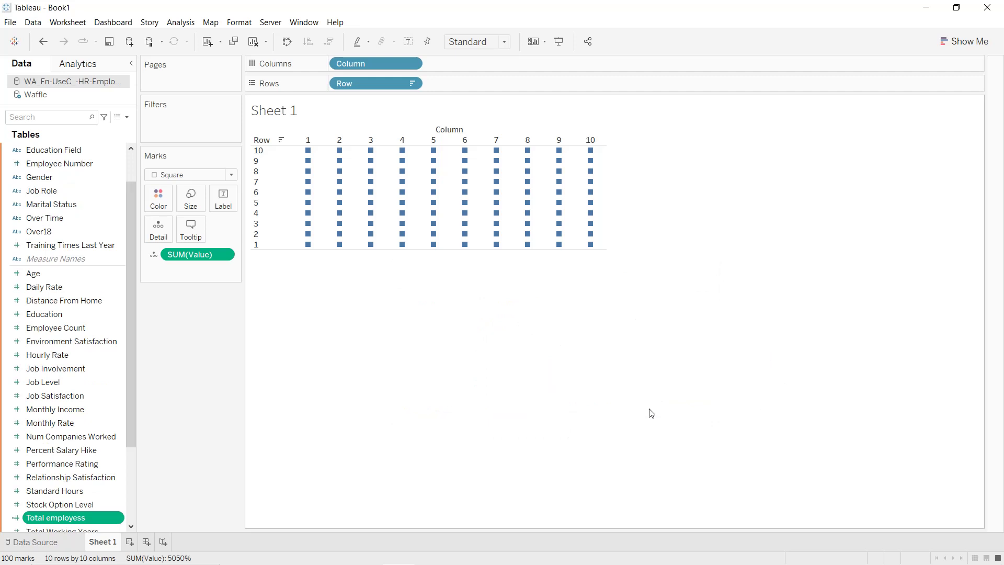
Create a calculated field "Male" in the HR attrition source with the formula If [Gender]='Male' THEN 1 END
left_click(126, 117)
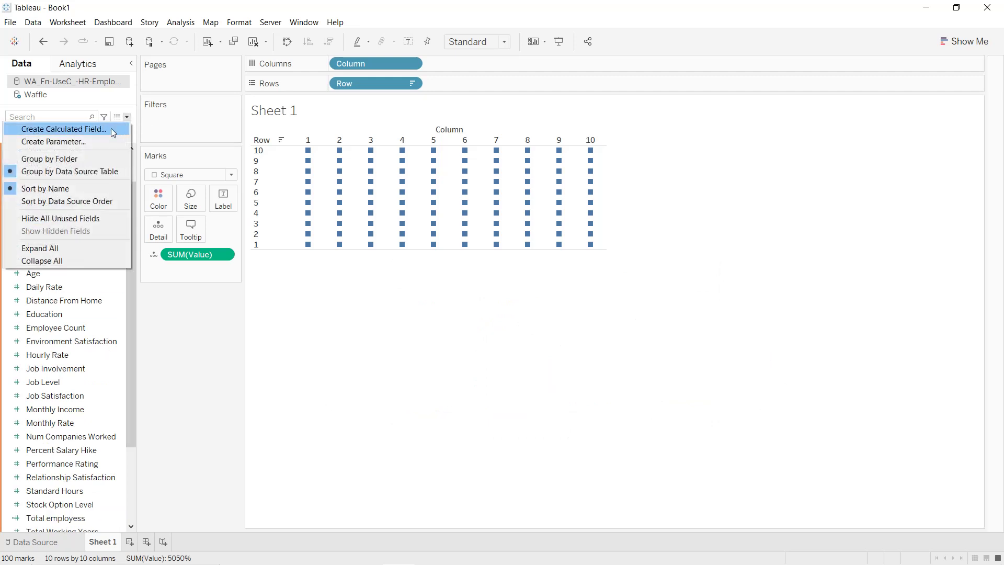
left_click(111, 129)
type("Male")
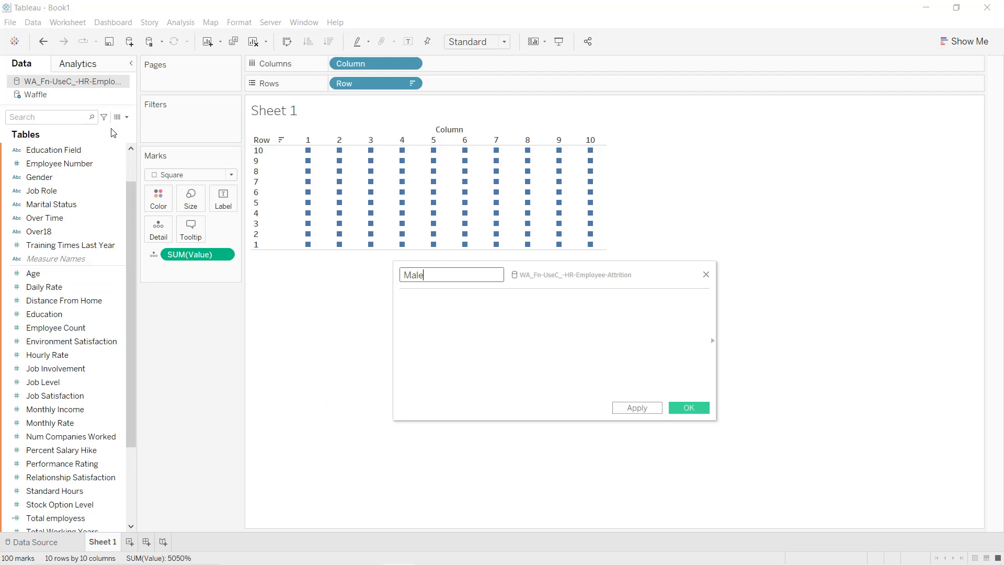
key("Tab")
type("If gen")
key("Return")
type("='Ma")
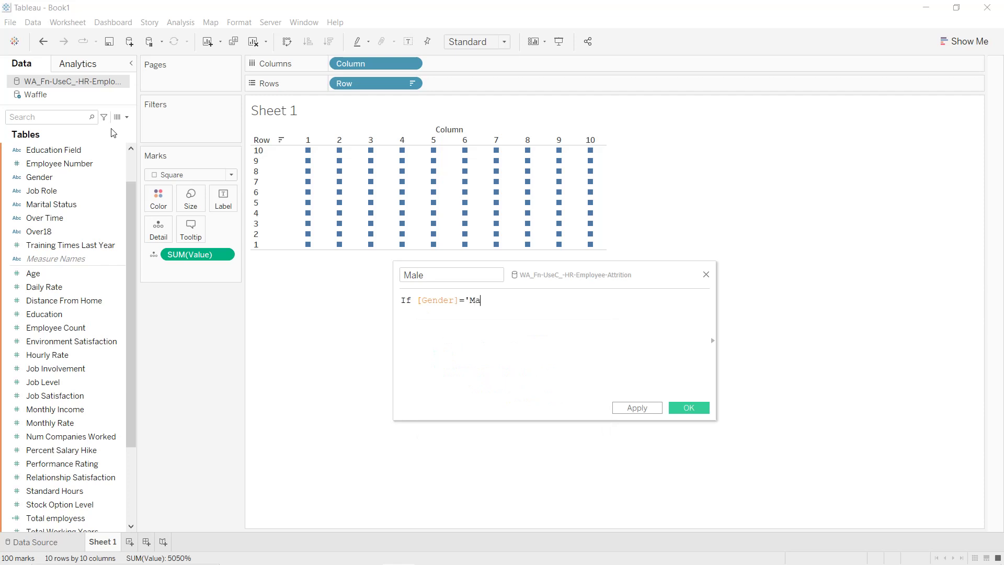
type("le' Than")
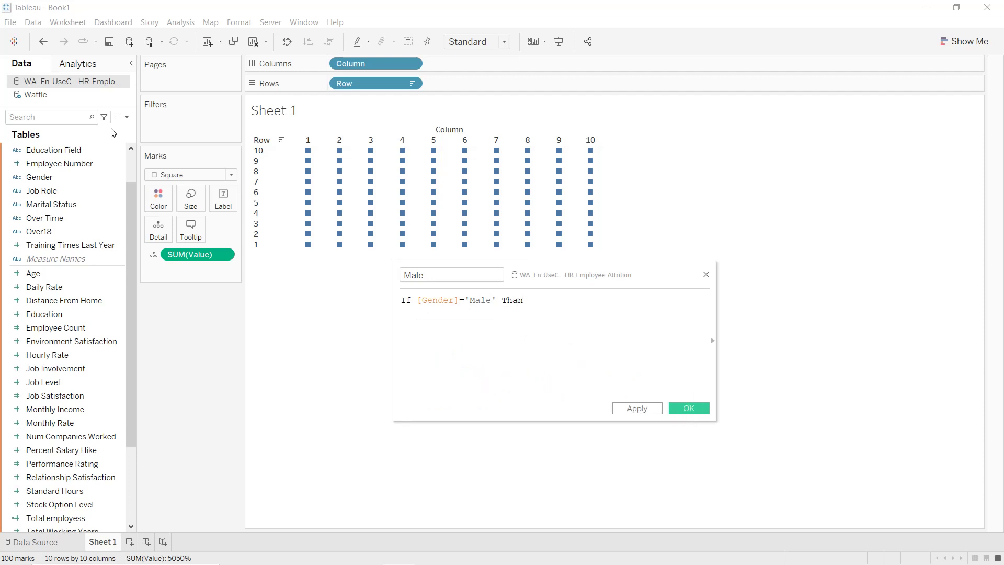
key("BackSpace")
key("BackSpace")
key("Return")
type("1 END")
key("Escape")
left_click(644, 410)
left_click(687, 411)
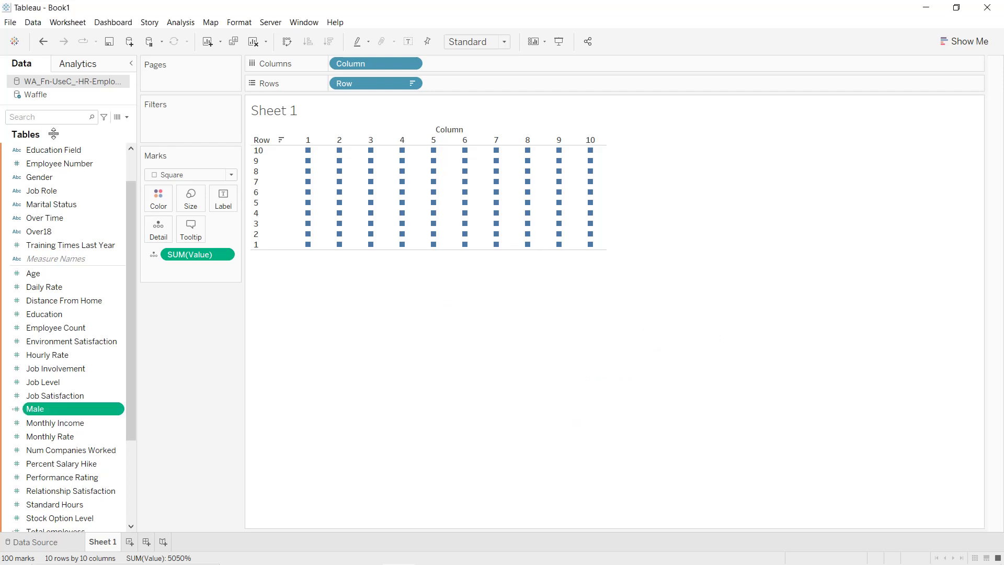
In the Waffle source, create a calculated field "Male percentage" dividing the SUM of Male by the SUM of Total employess from the HR source
left_click(54, 97)
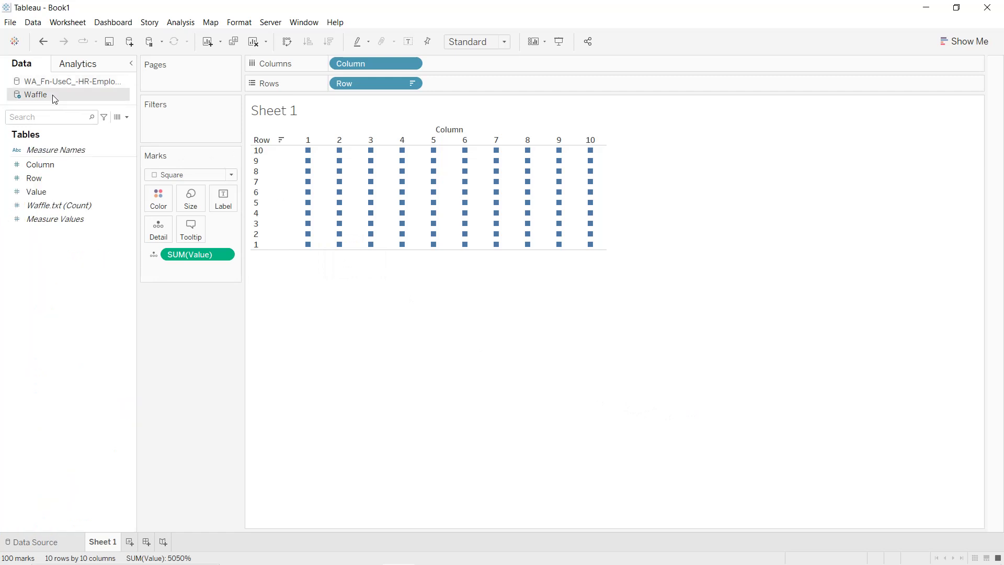
left_click(128, 120)
left_click(120, 128)
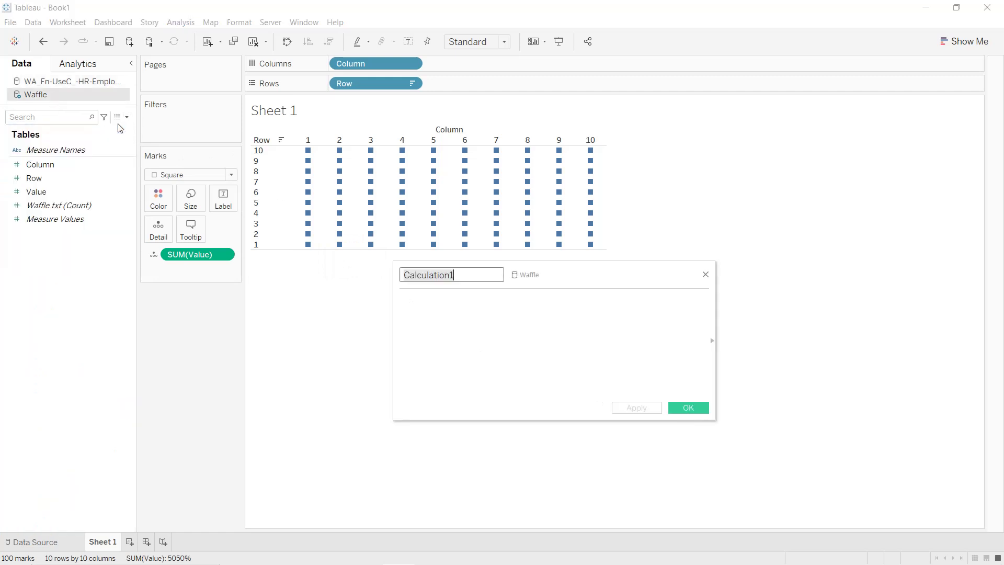
type("Male percentage")
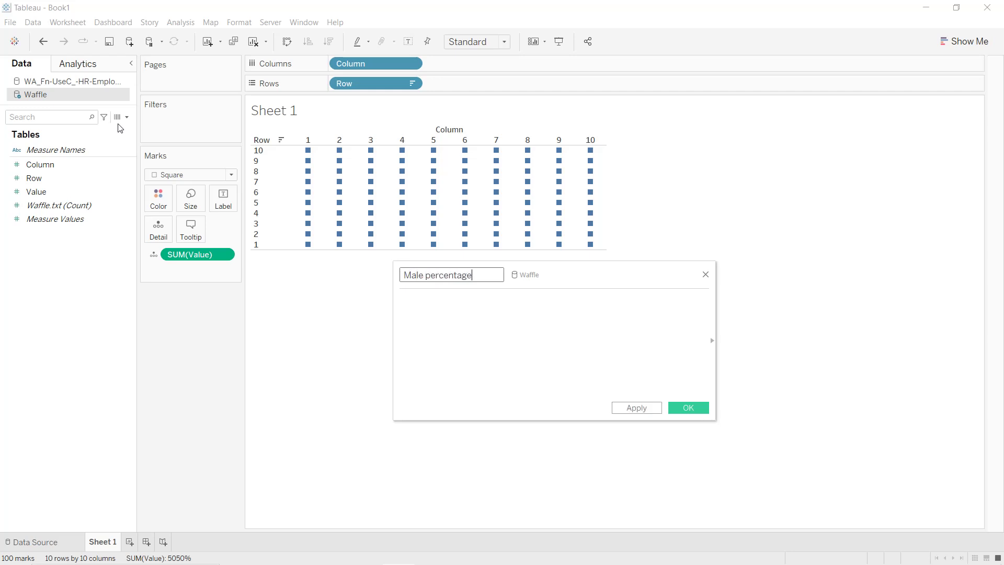
key("Tab")
type("s")
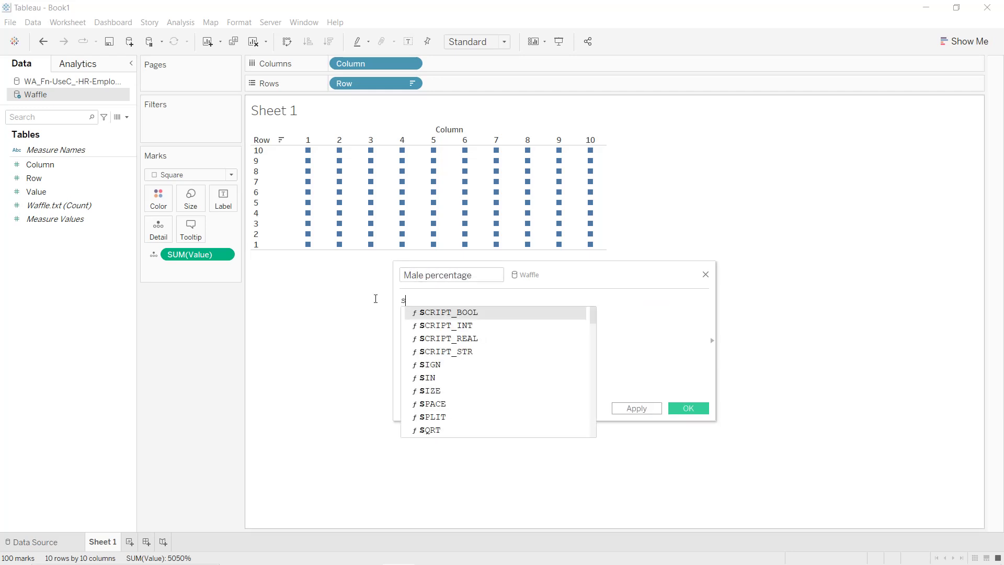
key("BackSpace")
type("male")
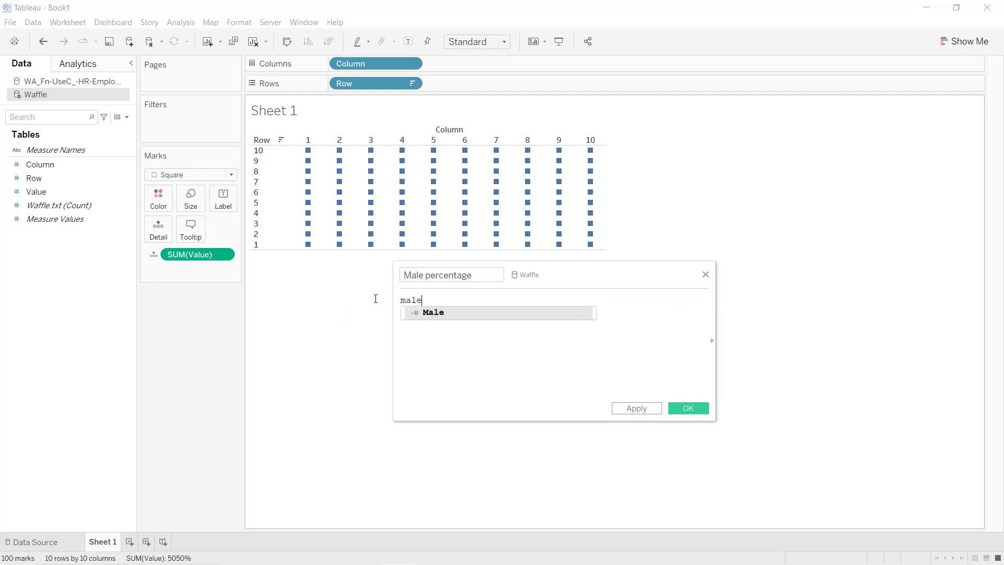
key("Return")
type("/")
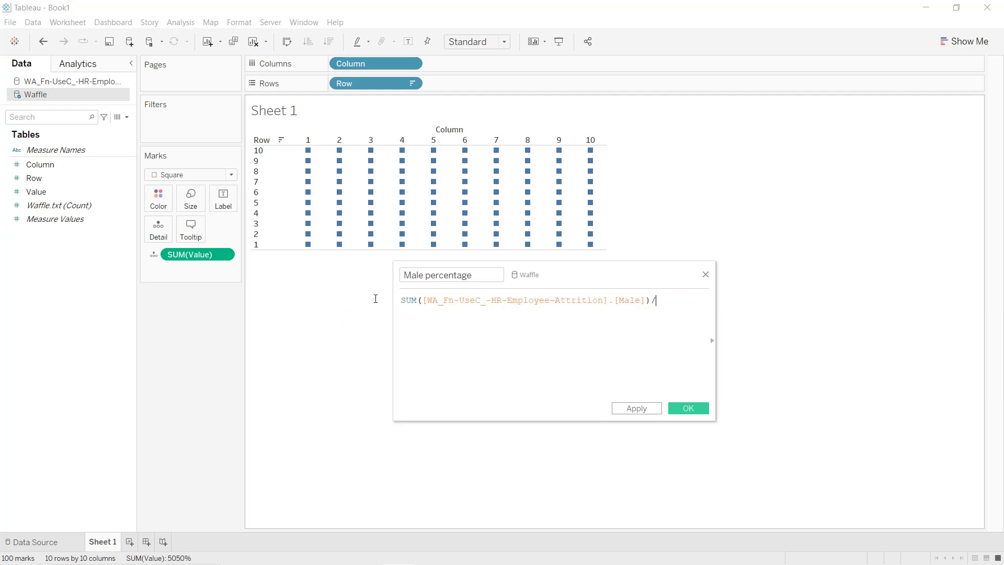
type("tot")
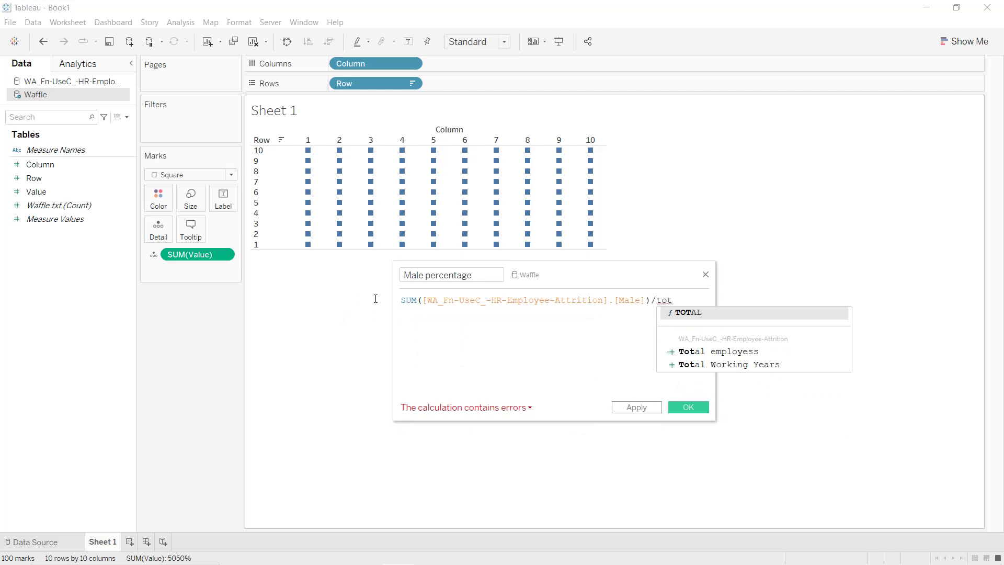
key("Down")
key("Return")
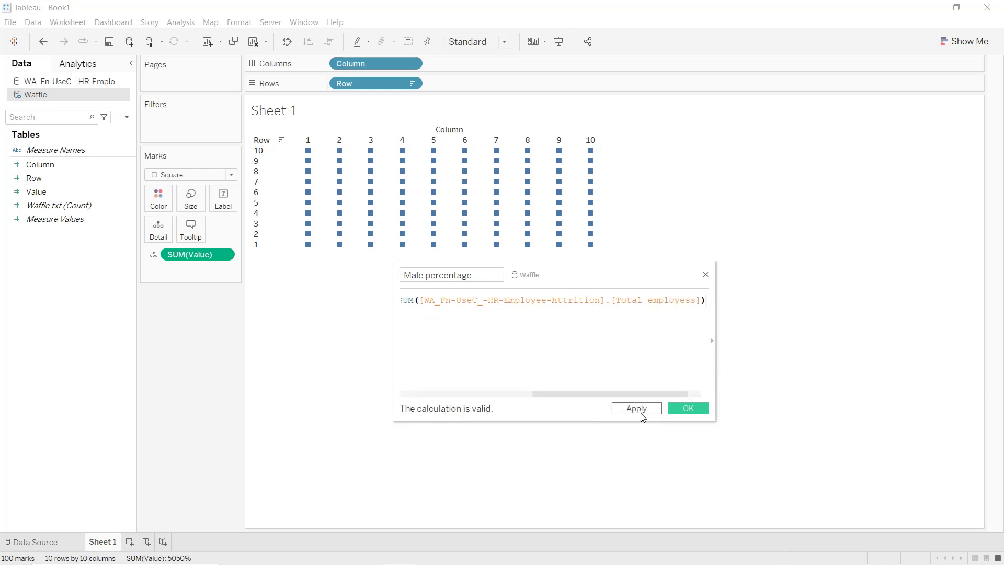
left_click(638, 408)
left_click(689, 409)
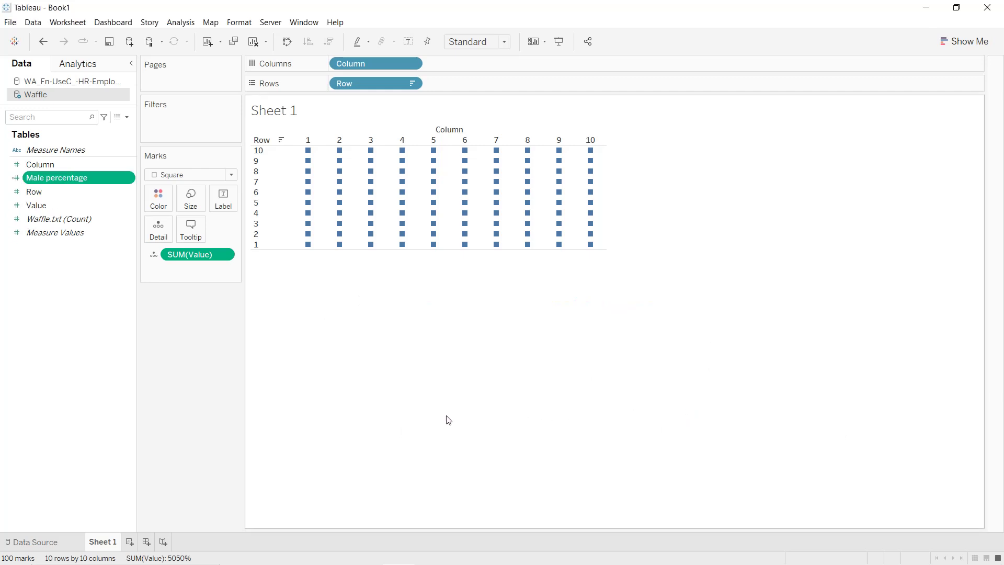
Create a calculated field "Female percentage" in the Waffle source with the formula 1 - [Male percentage]
left_click(127, 117)
left_click(117, 131)
type("Female percentage")
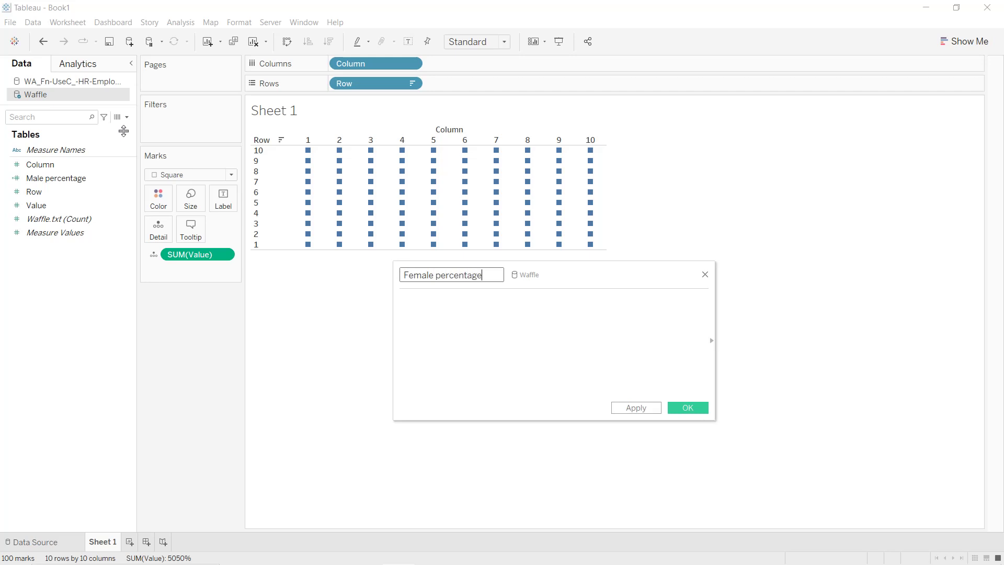
key("Tab")
type("1 - [Male percentage]")
key("Return")
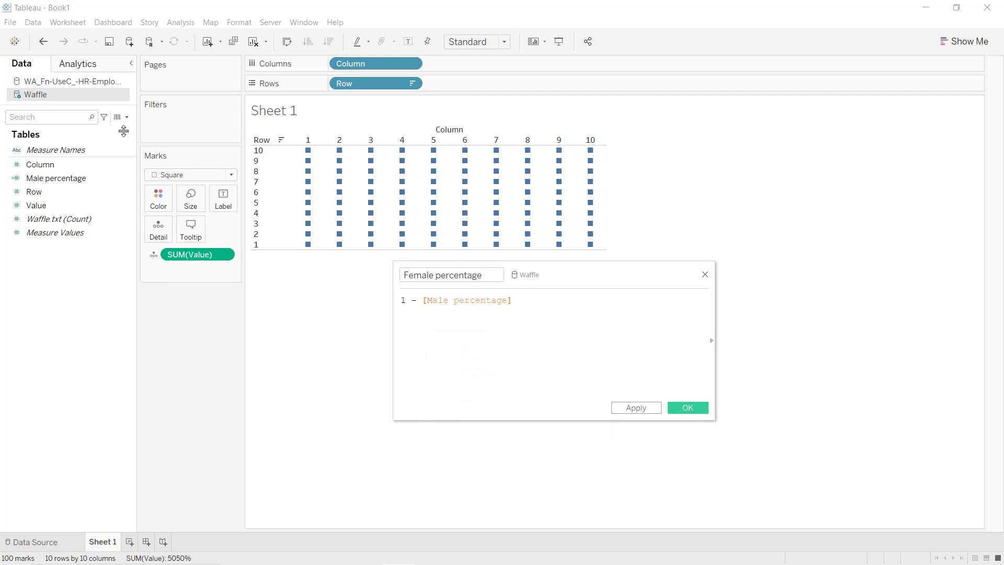
left_click(636, 408)
left_click(687, 408)
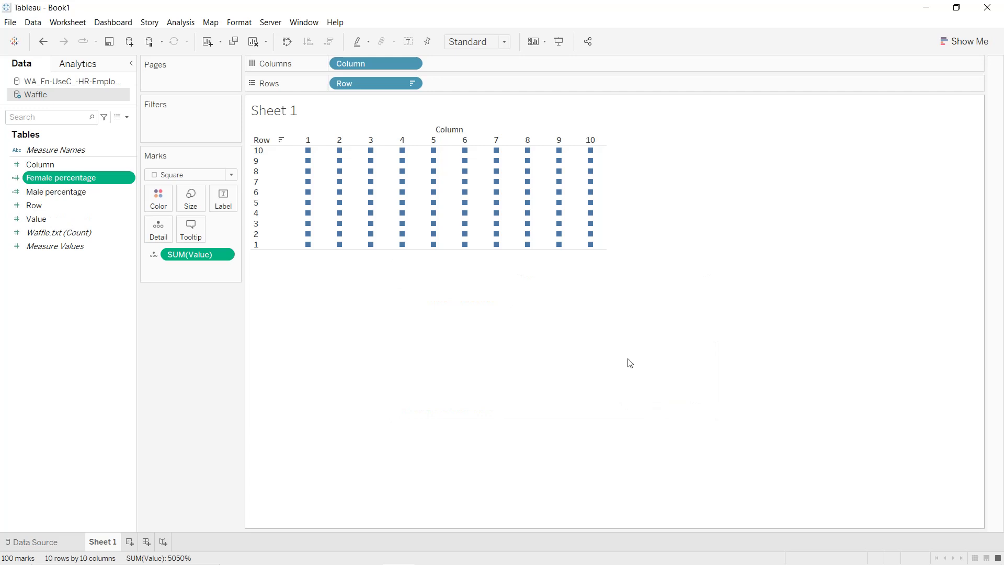
Create a Waffle calculated field "Color" with the formula IF SUM([Value]) <= [Male percentage] THEN 'Male' ELSE 'Female' END
left_click(127, 118)
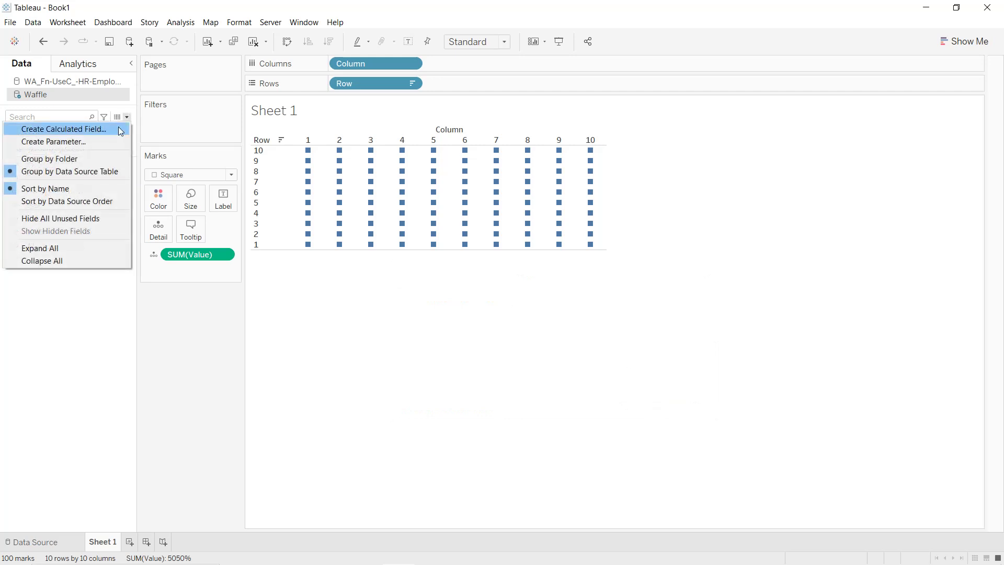
left_click(119, 129)
type("Color")
key("Tab")
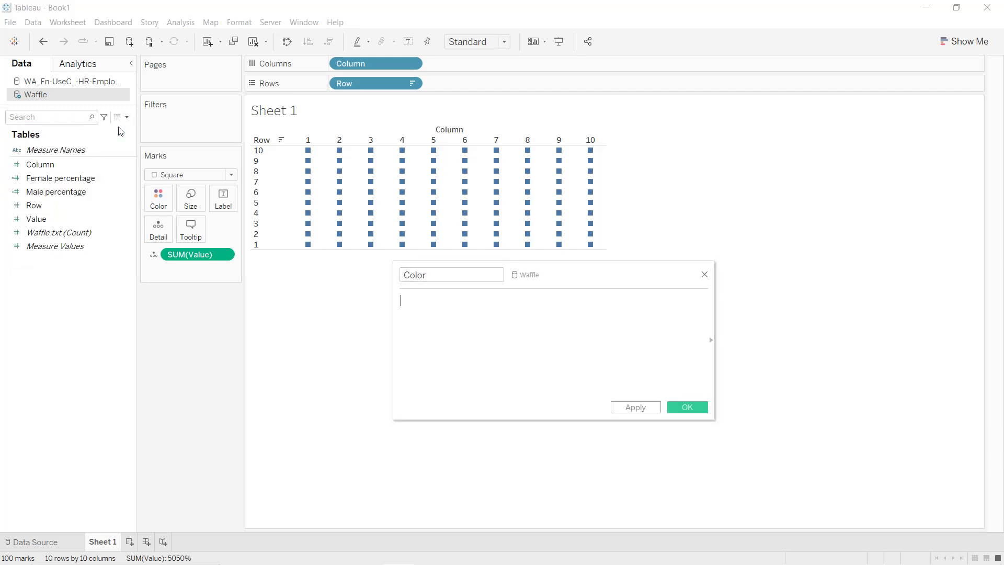
type("IF su")
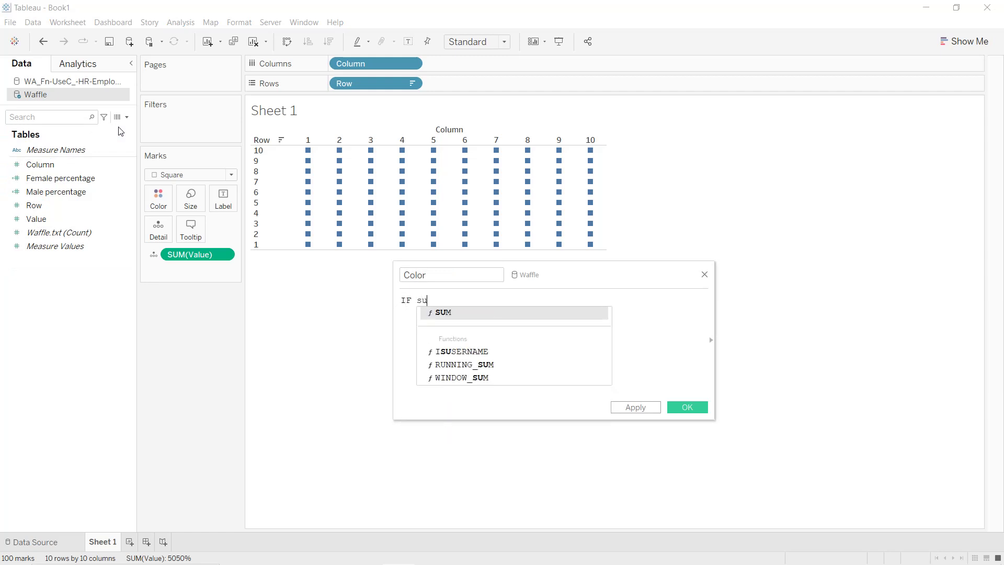
key("Return")
type("val")
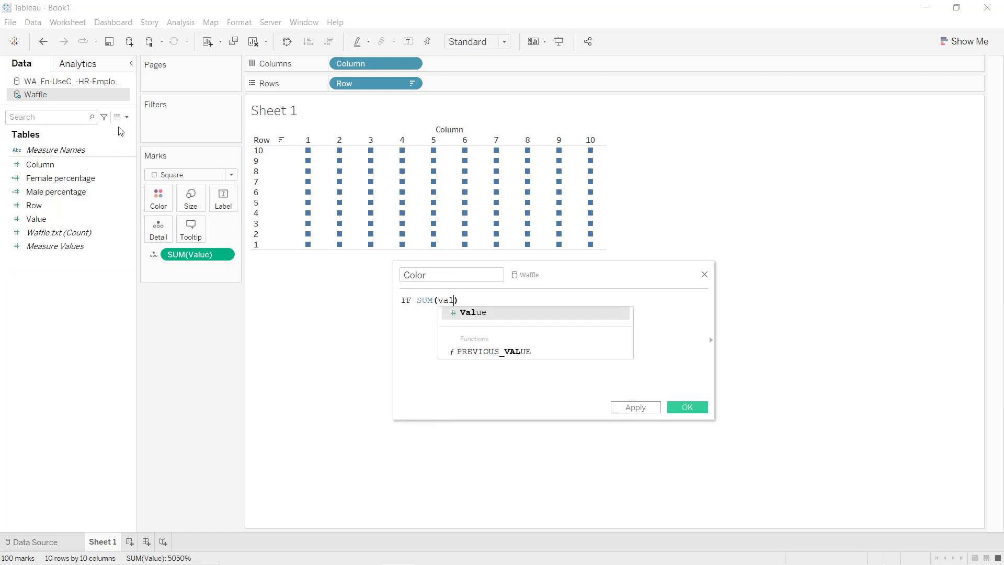
key("Return")
key("Right")
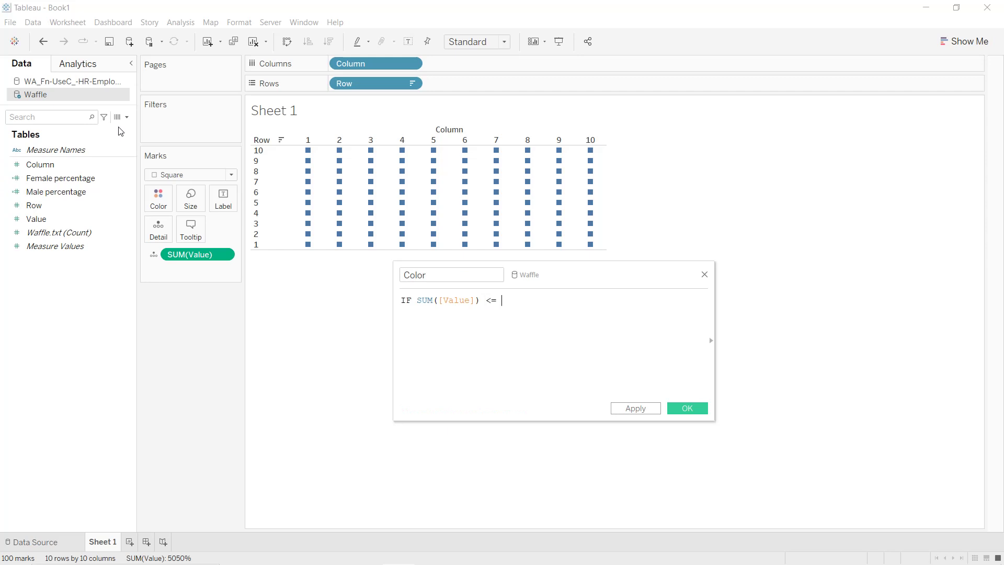
type("<= mal")
key("Return")
type("THEN '")
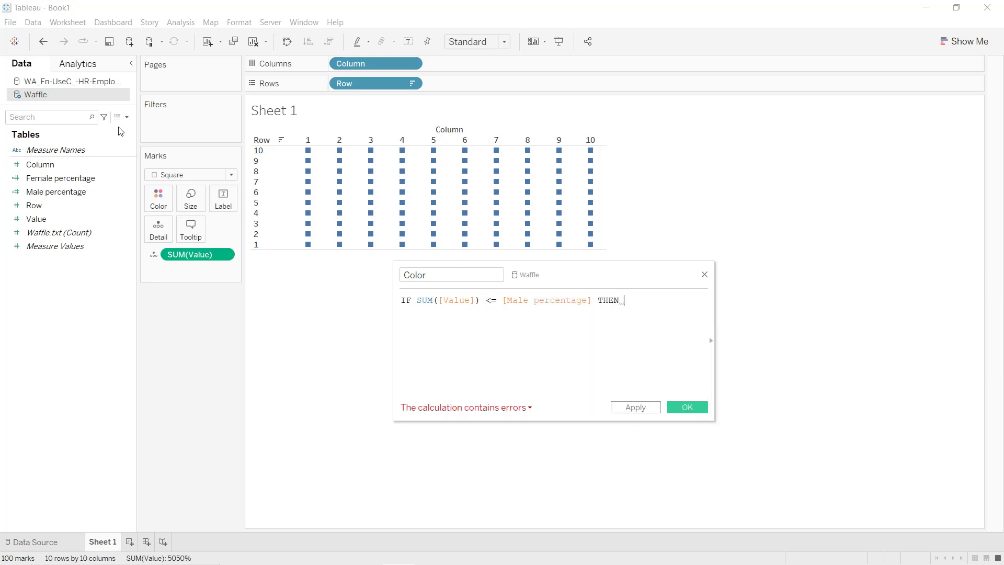
type("Male' ")
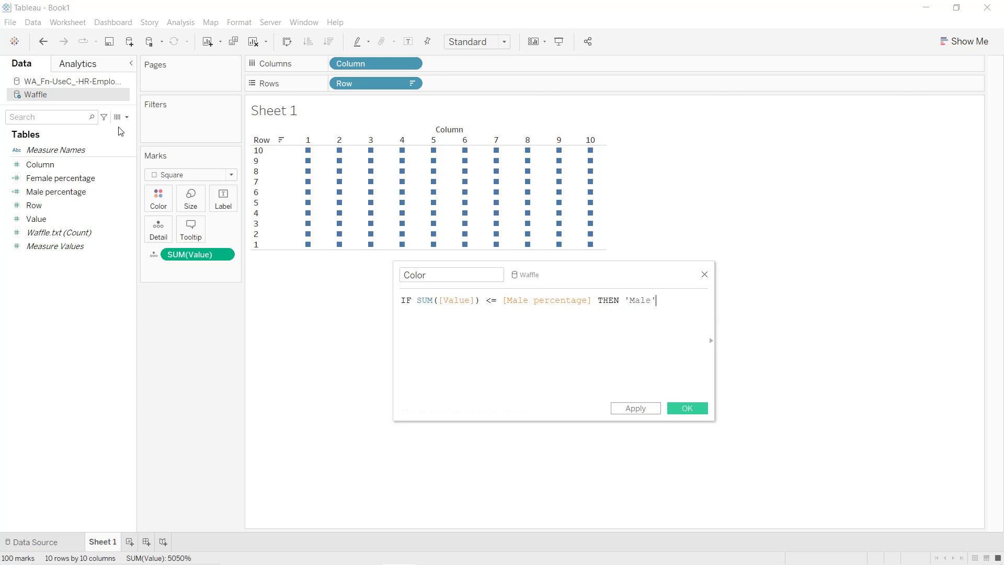
type("ELSE")
type("'Female' ")
type("END")
key("Escape")
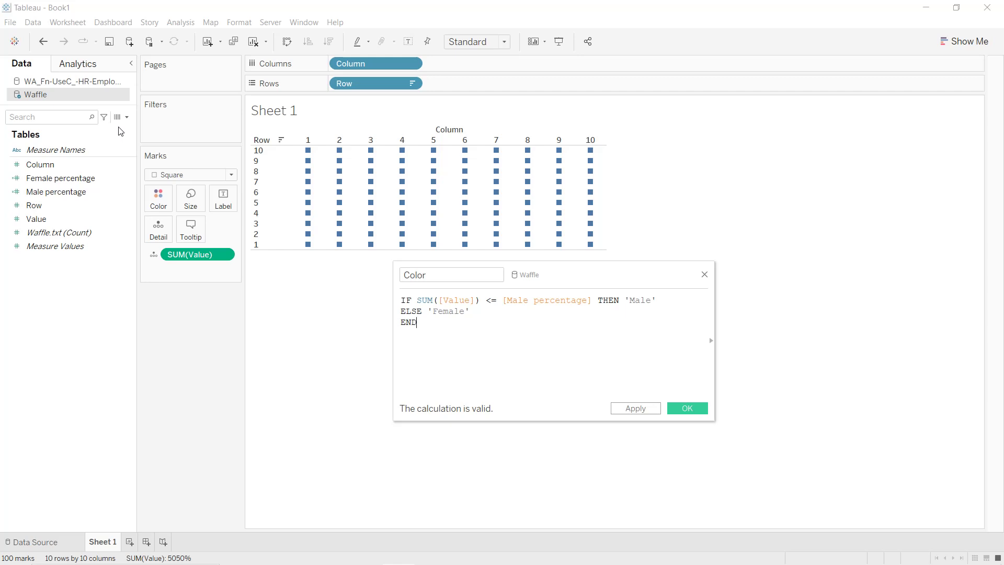
left_click(635, 409)
left_click(682, 409)
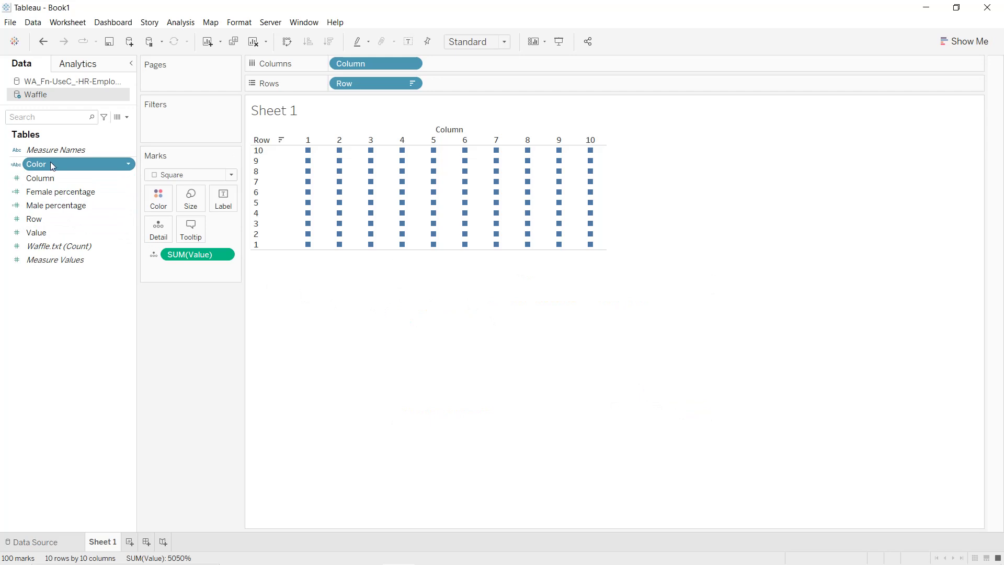
Color the squares by the Color field and check the tooltip of the square at column 7, row 7
left_click_drag(52, 165, 151, 196)
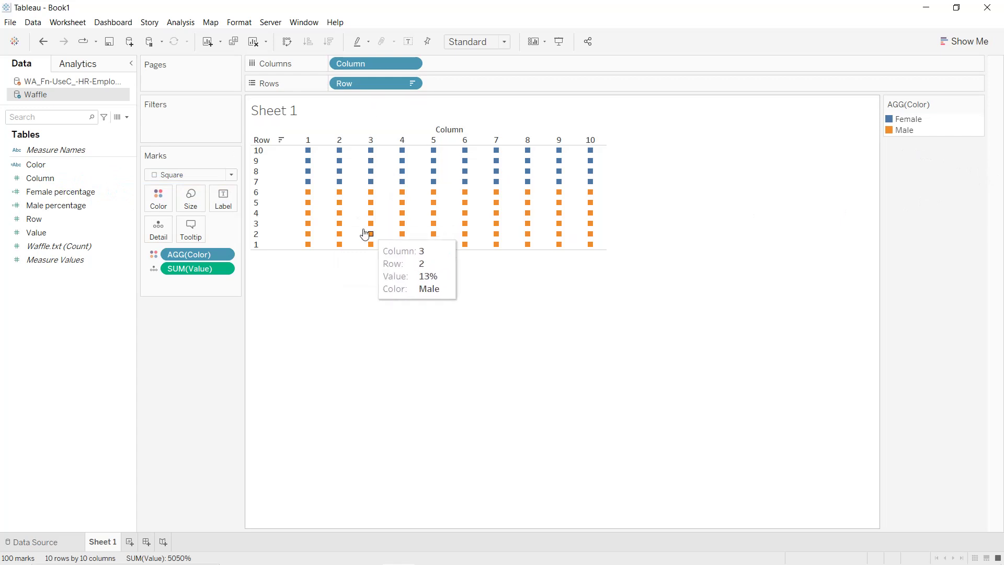
mouse_move(497, 183)
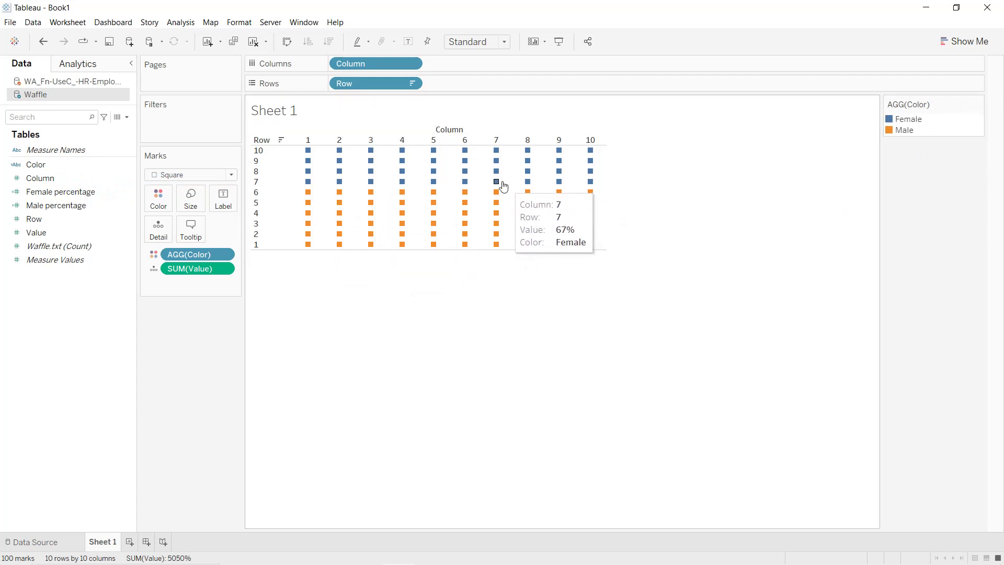
Display the Male percentage field as text on a new worksheet to check its value, and return to Sheet 1
left_click(128, 543)
left_click_drag(74, 206, 231, 206)
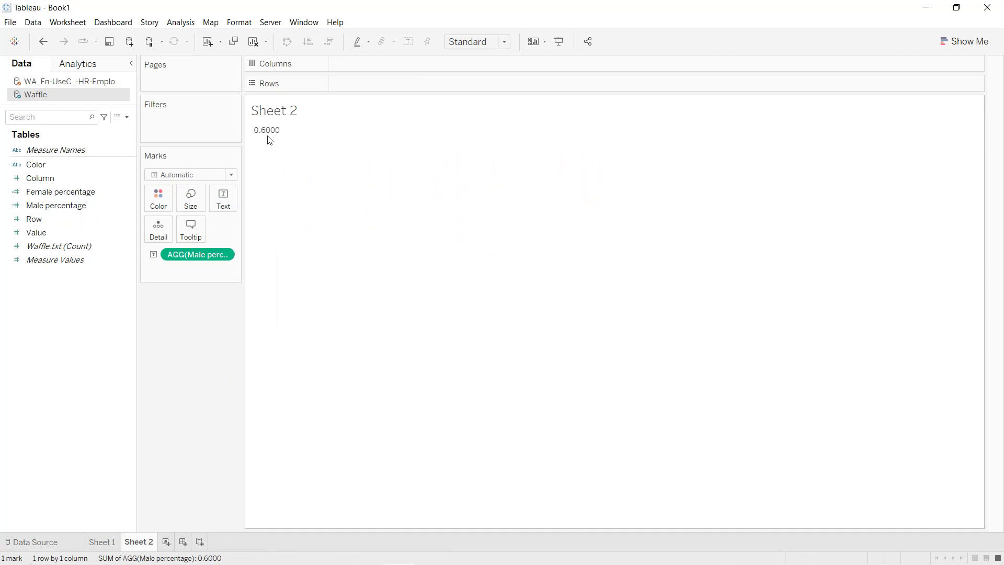
left_click(105, 542)
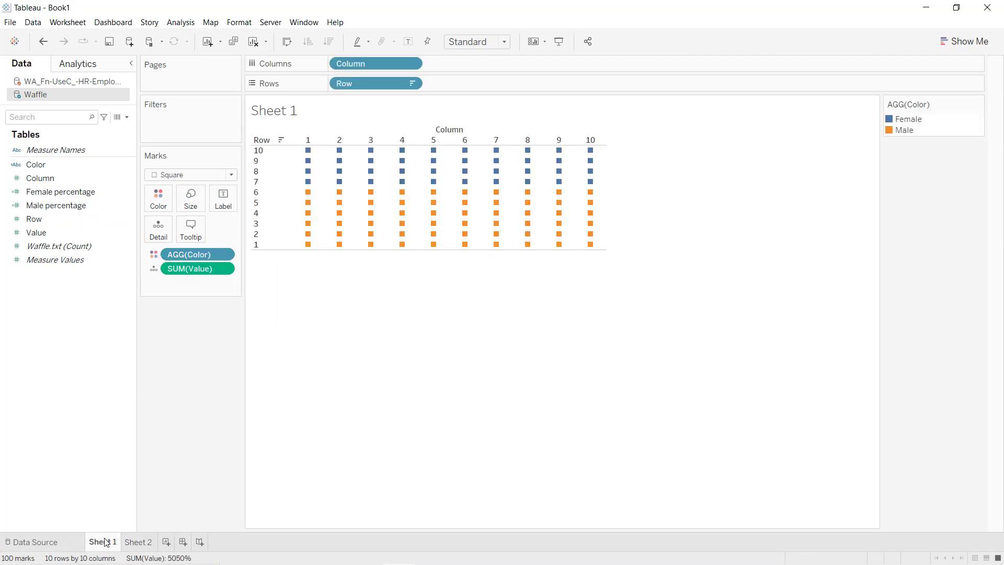
Hide the row and column headers of the waffle grid on Sheet 1
right_click(287, 181)
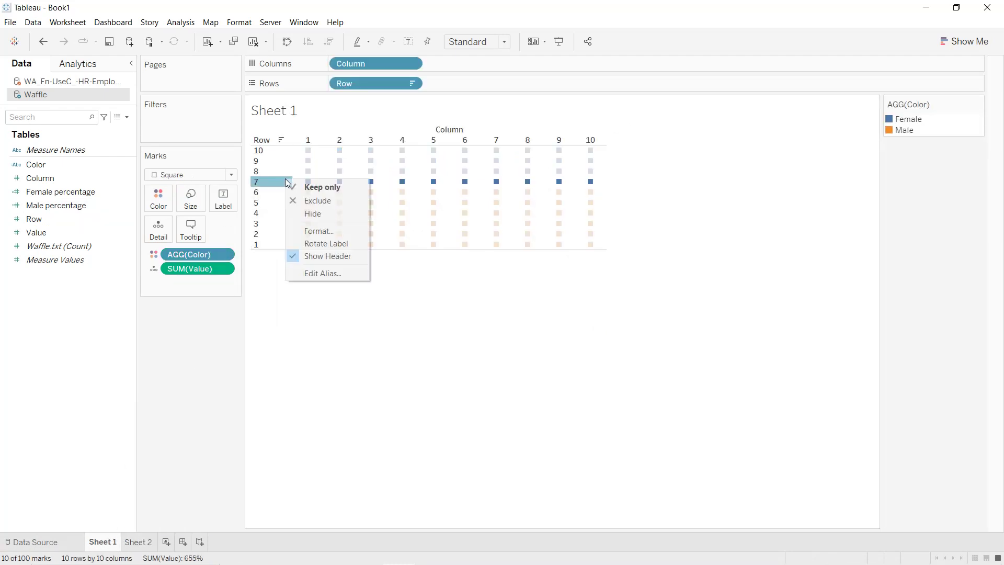
left_click(322, 256)
right_click(400, 139)
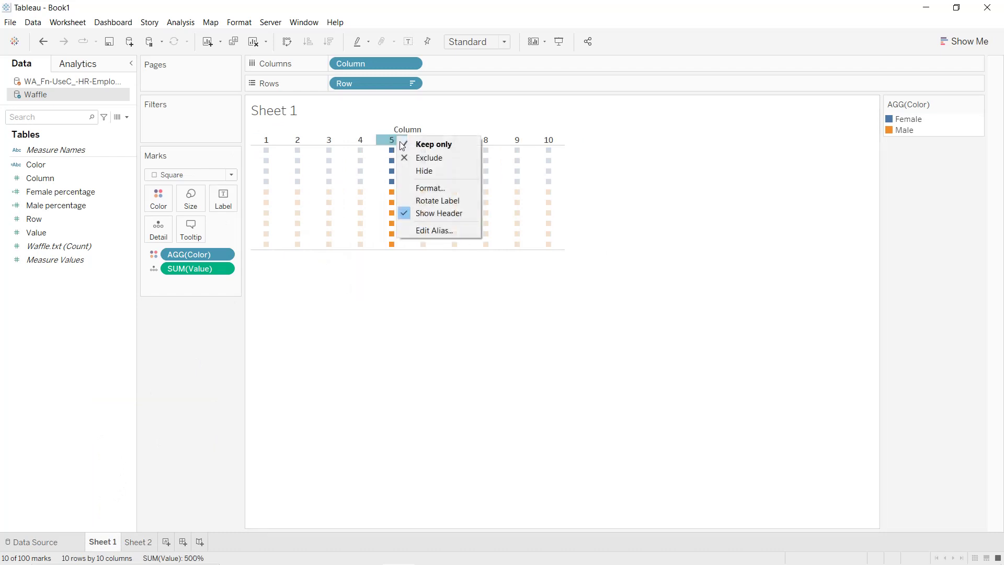
left_click(417, 214)
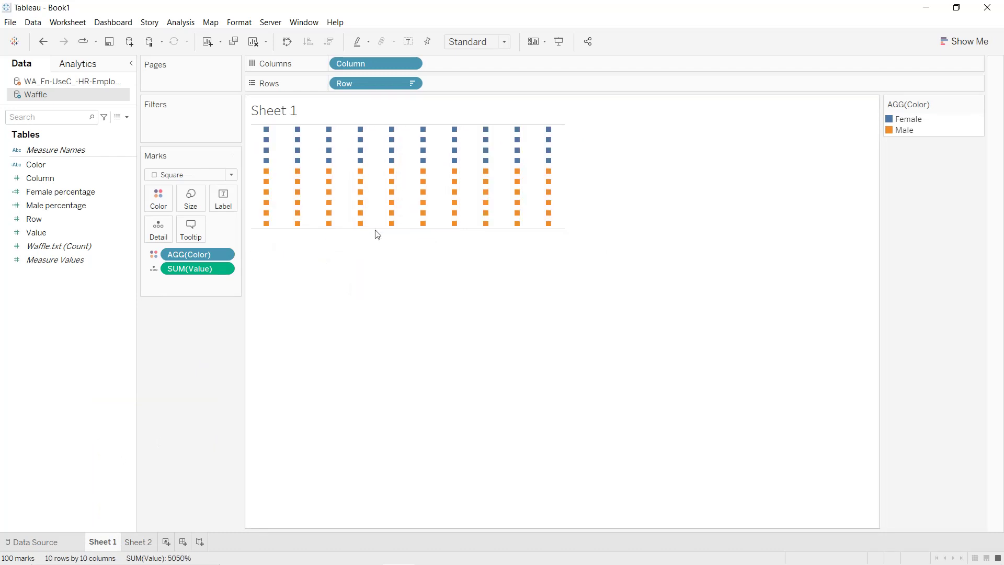
Stretch the waffle grid vertically to make its rows taller, and increase the size of the square marks until they nearly fill their cells
left_click(376, 231)
left_click_drag(377, 230, 372, 370)
left_click(661, 281)
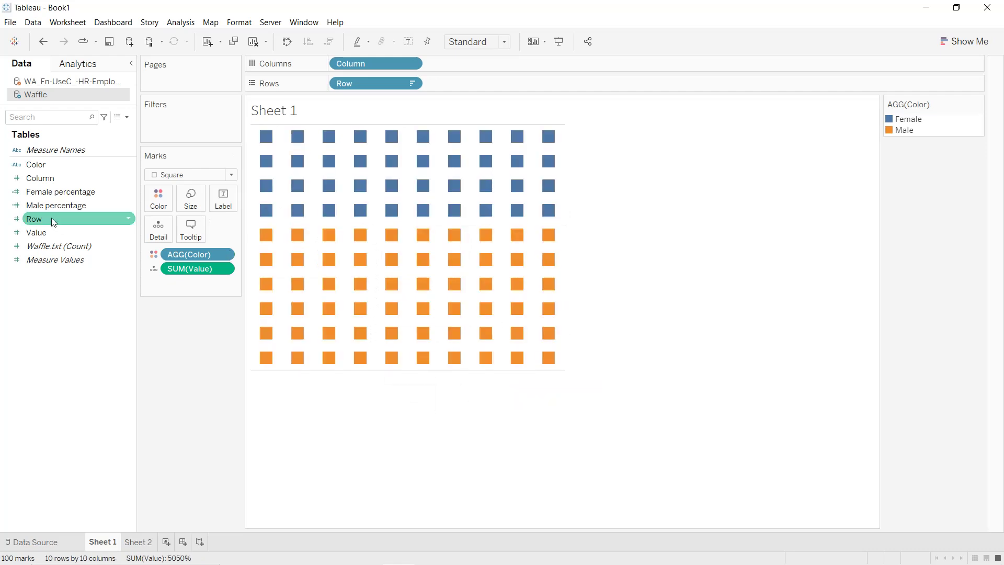
left_click(190, 199)
left_click_drag(206, 229, 224, 229)
left_click(837, 196)
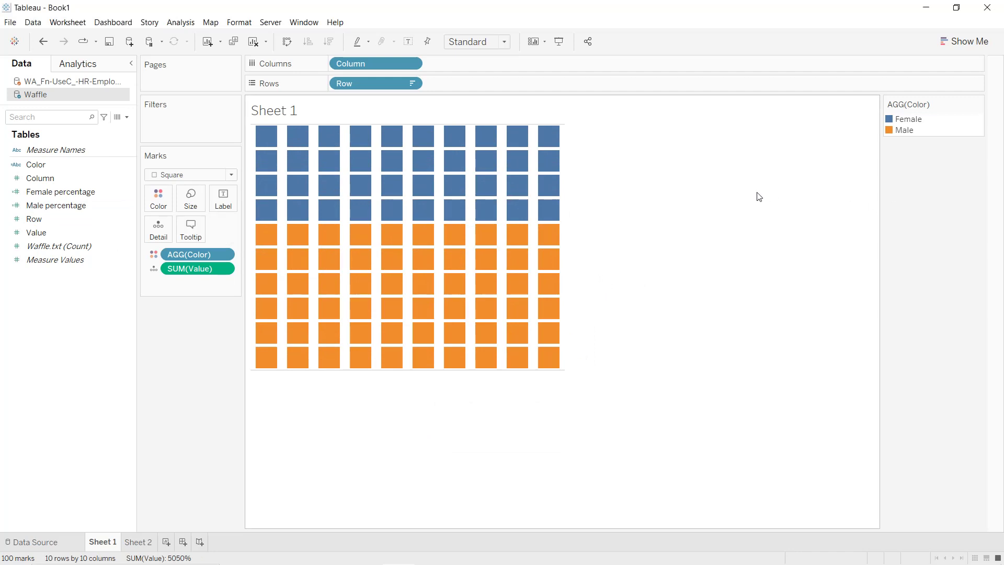
Hide the sheet title and set the Color legend to pink for Female and blue for Male
right_click(308, 113)
left_click(339, 148)
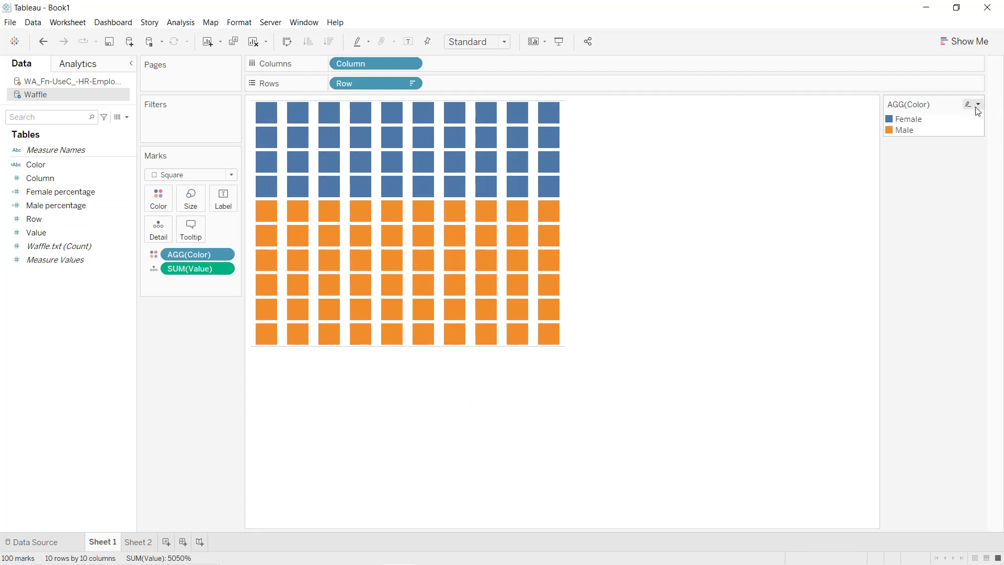
left_click(976, 106)
left_click(945, 114)
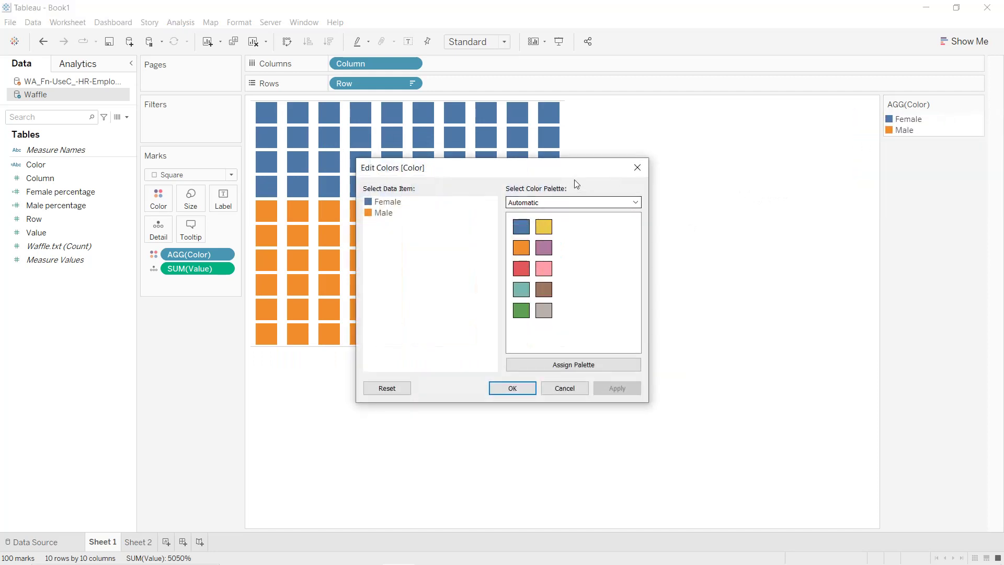
left_click(380, 203)
left_click(537, 270)
left_click(383, 213)
left_click(521, 227)
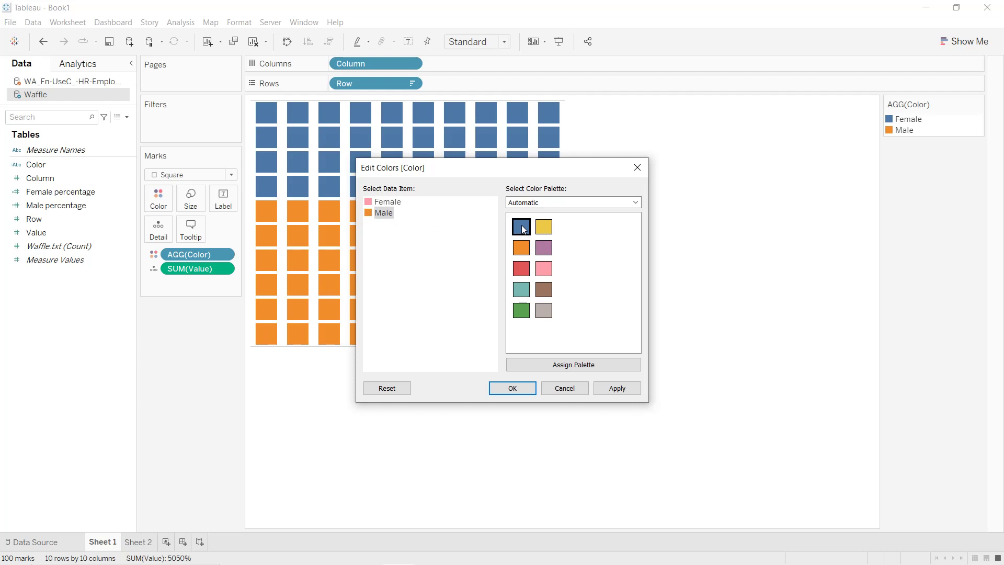
left_click(632, 392)
left_click(511, 388)
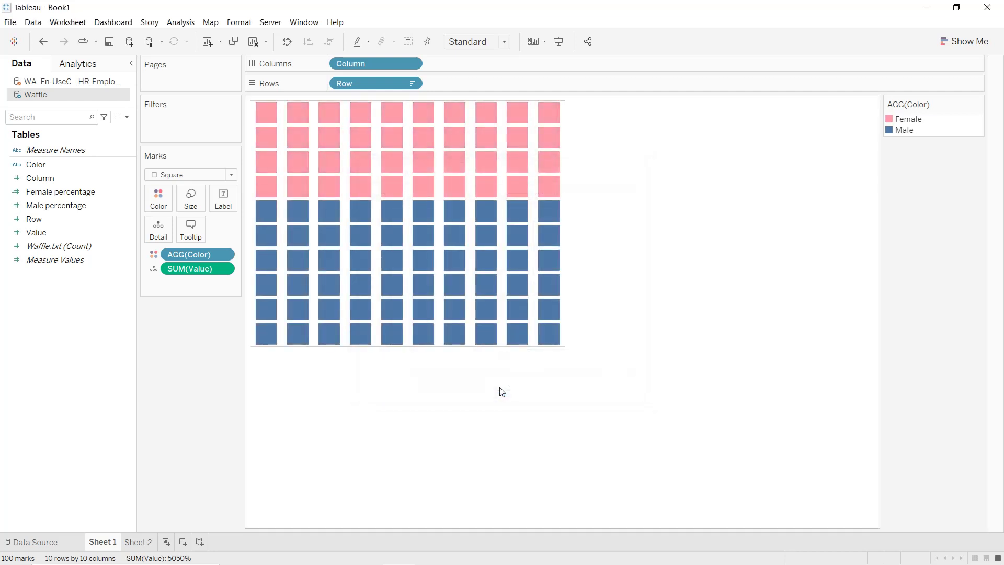
Remove the line below the waffle grid by setting the row divider's pane border to None
right_click(456, 260)
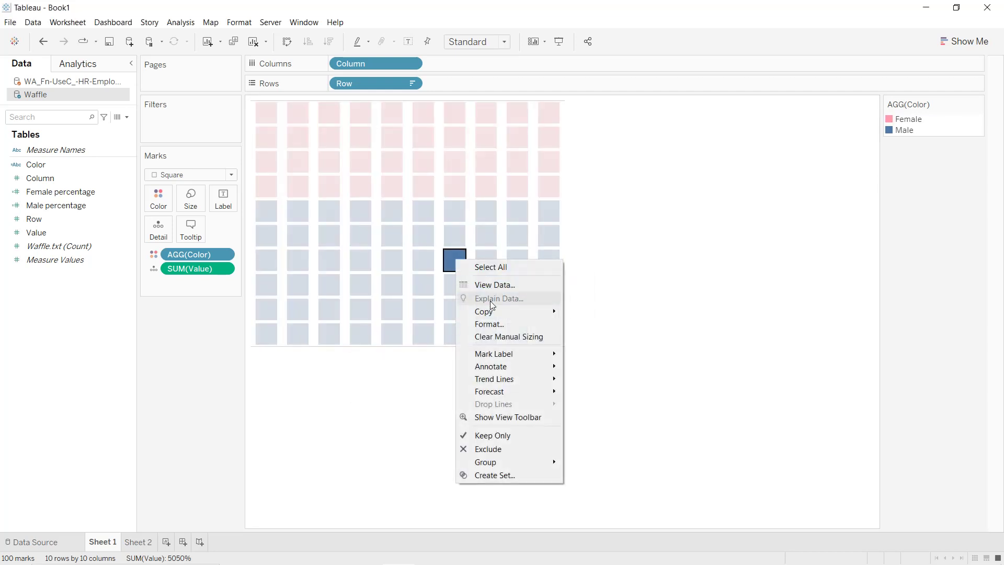
left_click(493, 325)
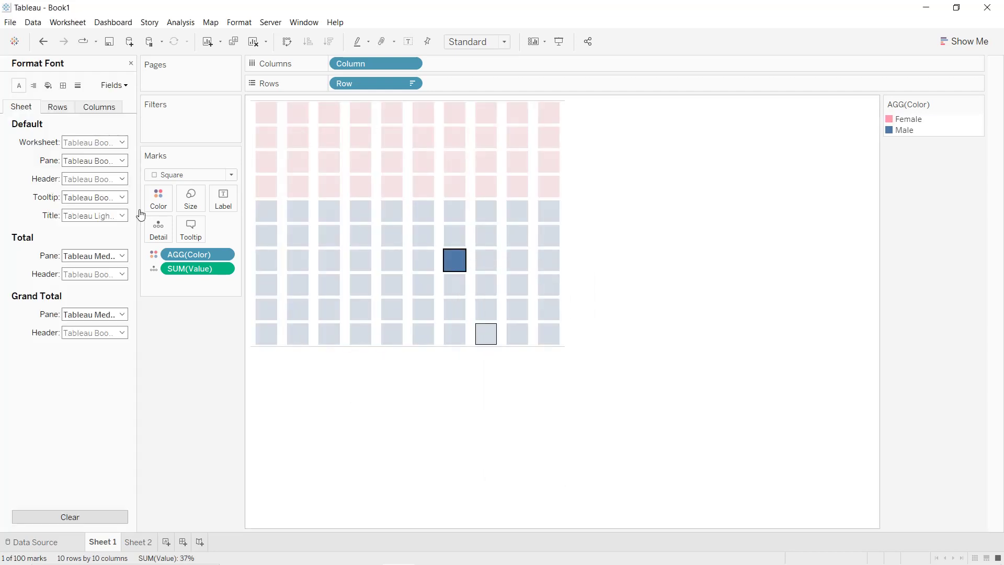
left_click(63, 86)
left_click(91, 336)
left_click(91, 336)
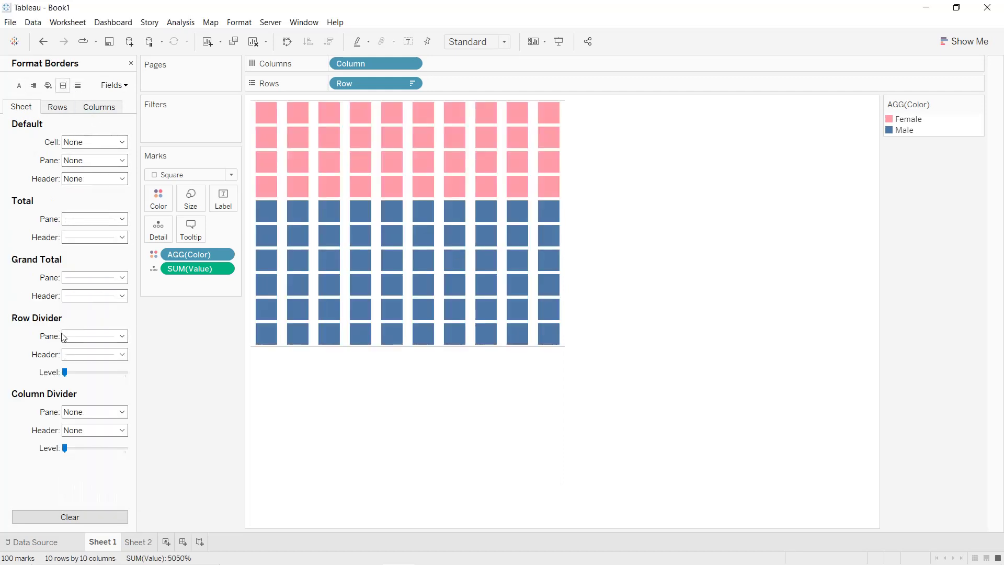
left_click(91, 336)
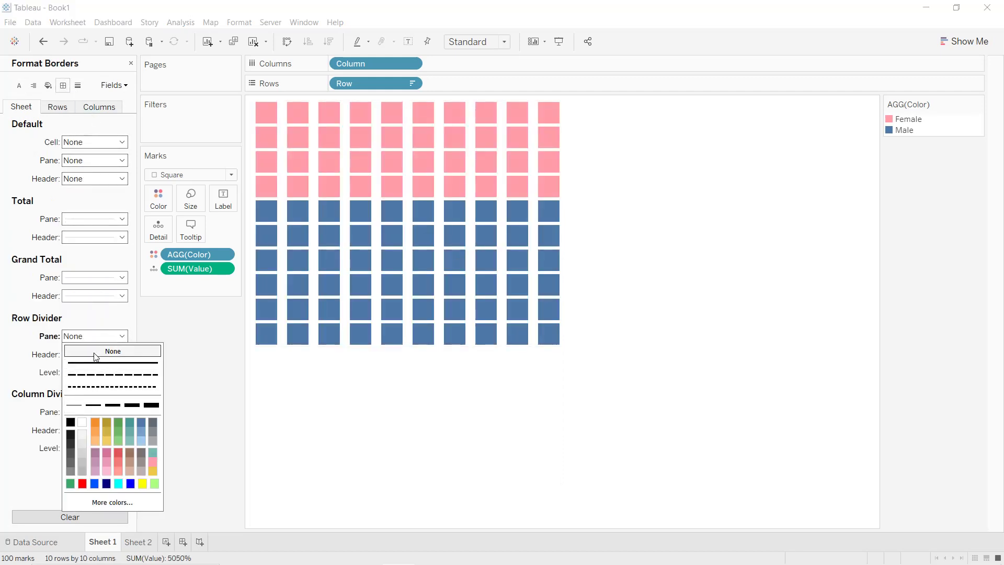
left_click(398, 430)
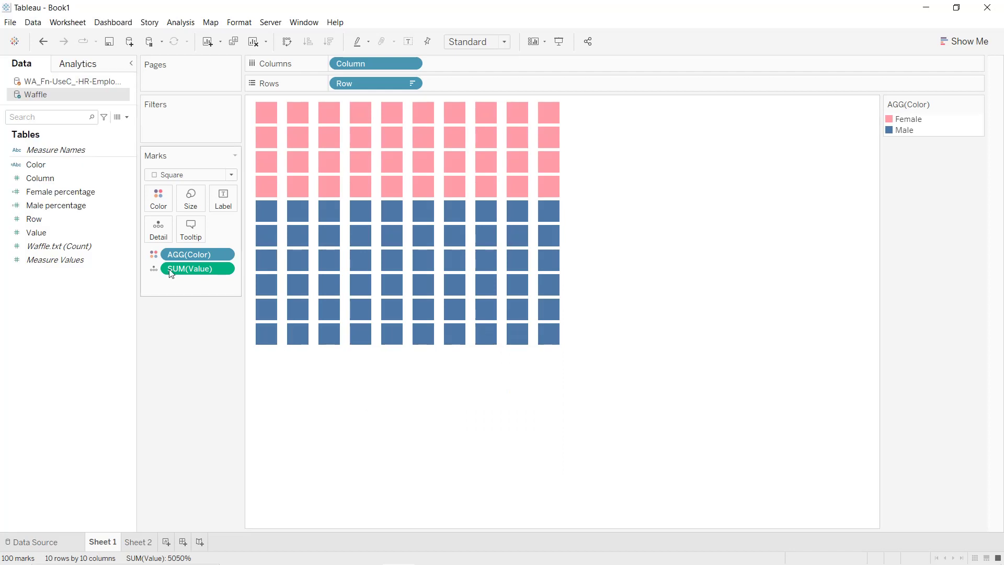
Add the Female percentage and Male percentage fields to the detail of the square marks
left_click_drag(64, 193, 157, 233)
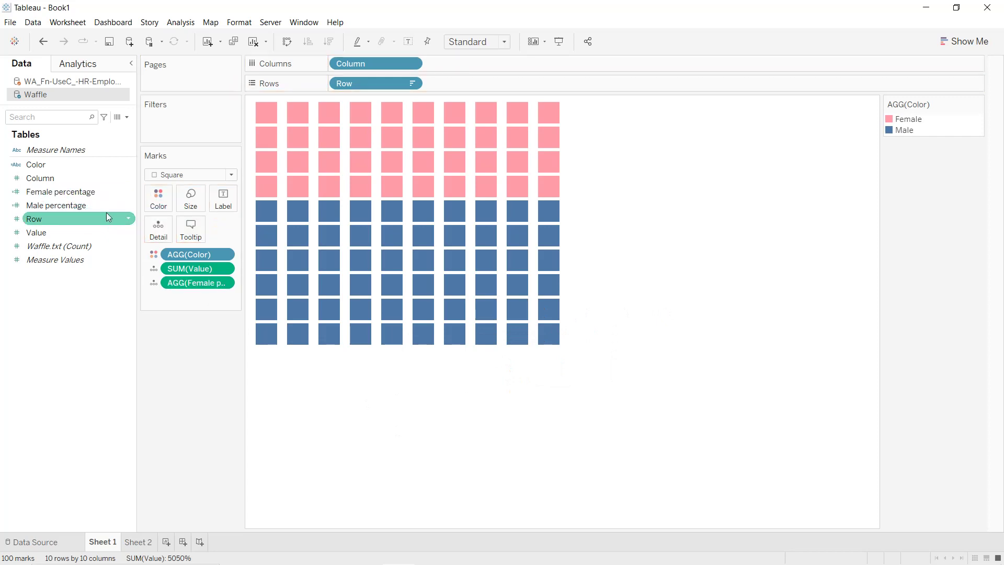
left_click_drag(66, 209, 158, 229)
mouse_move(394, 261)
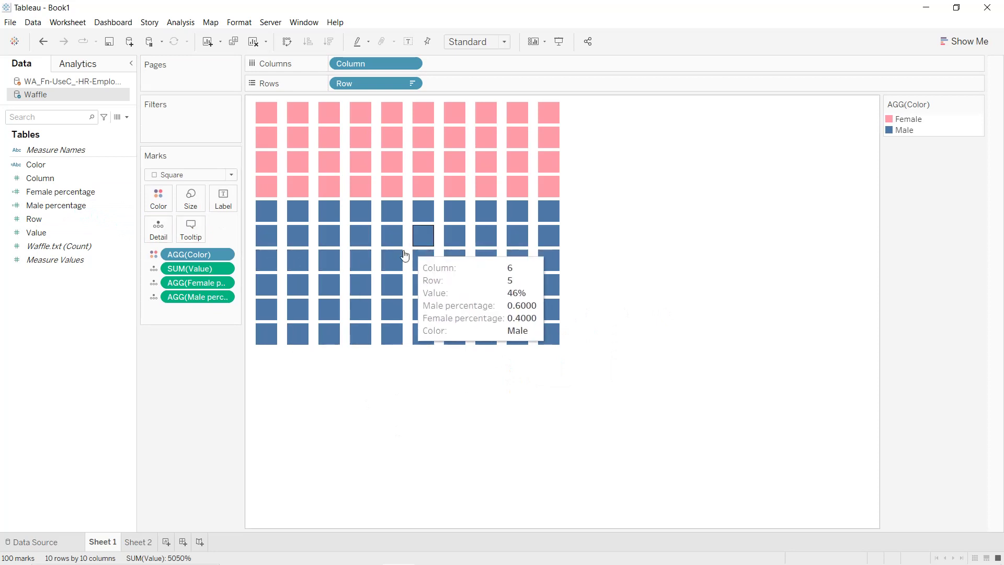
Start a mark annotation on the blue square at column 5, row 4, and delete its Column, Row, Value and Female percentage lines
right_click(394, 261)
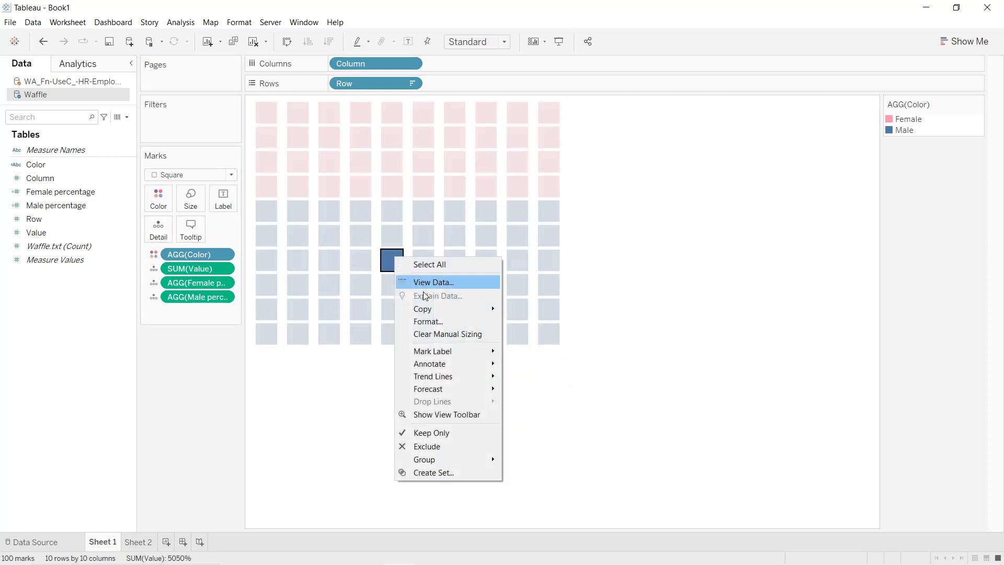
mouse_move(438, 365)
left_click(512, 365)
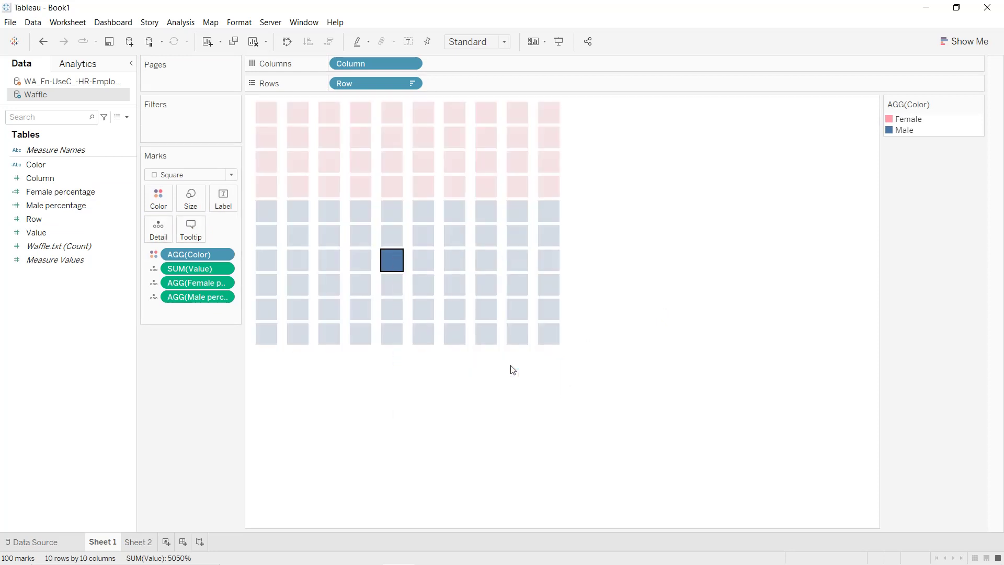
left_click_drag(593, 278, 417, 281)
key("Delete")
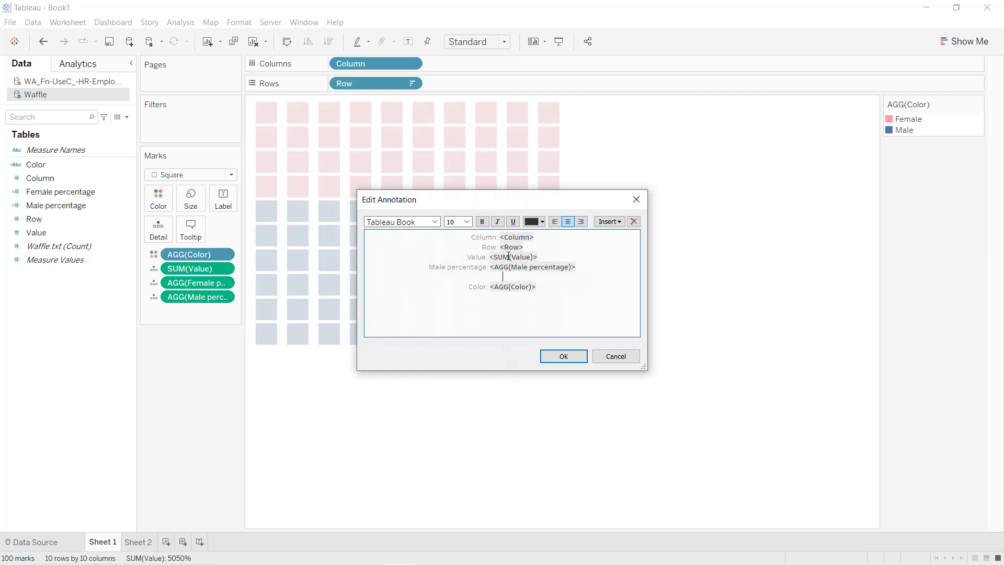
mouse_move(559, 254)
left_mouse_down()
mouse_move(469, 237)
mouse_move(466, 248)
mouse_move(429, 248)
left_mouse_up()
key("Delete")
key("Delete")
Move the Color field in front of the Male percentage field in the annotation text, separated by a colon
mouse_move(492, 268)
left_mouse_down()
mouse_move(473, 269)
mouse_move(491, 269)
mouse_move(482, 269)
left_mouse_up()
key("ctrl+c")
key("Delete")
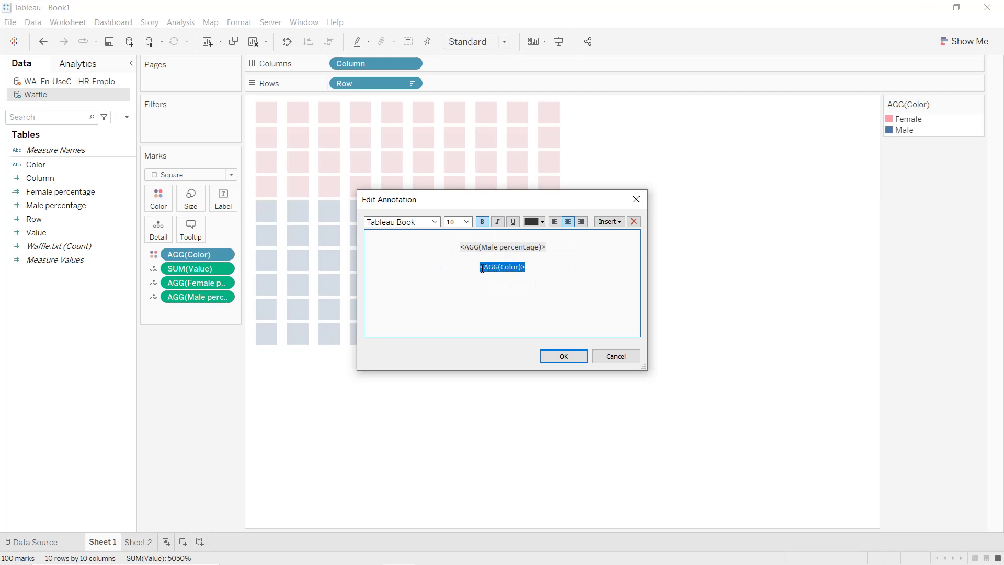
key("Delete")
left_click(461, 247)
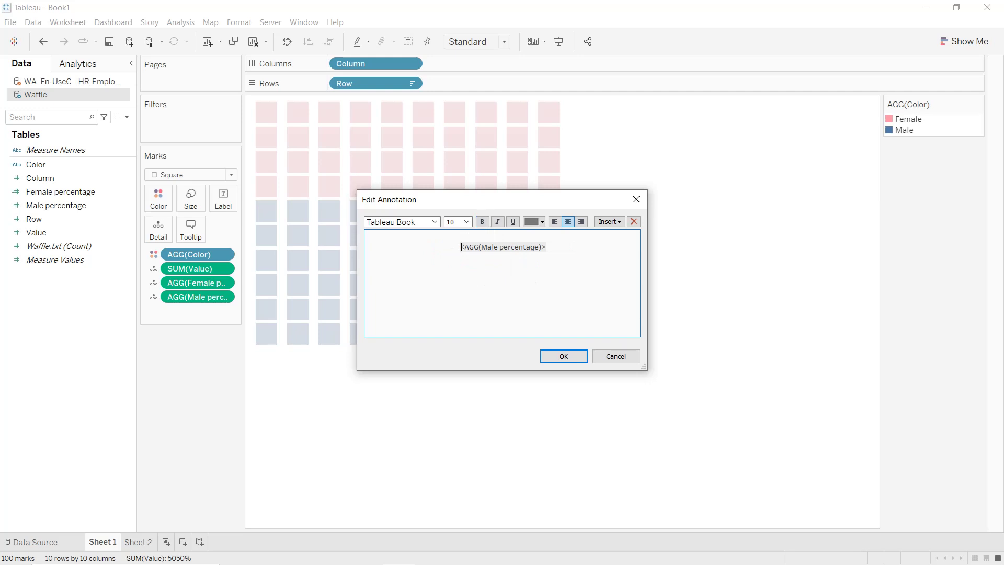
key("ctrl+v")
type(":")
Format the whole annotation text as black, bold and size 20, and place the annotation
key("ctrl+a")
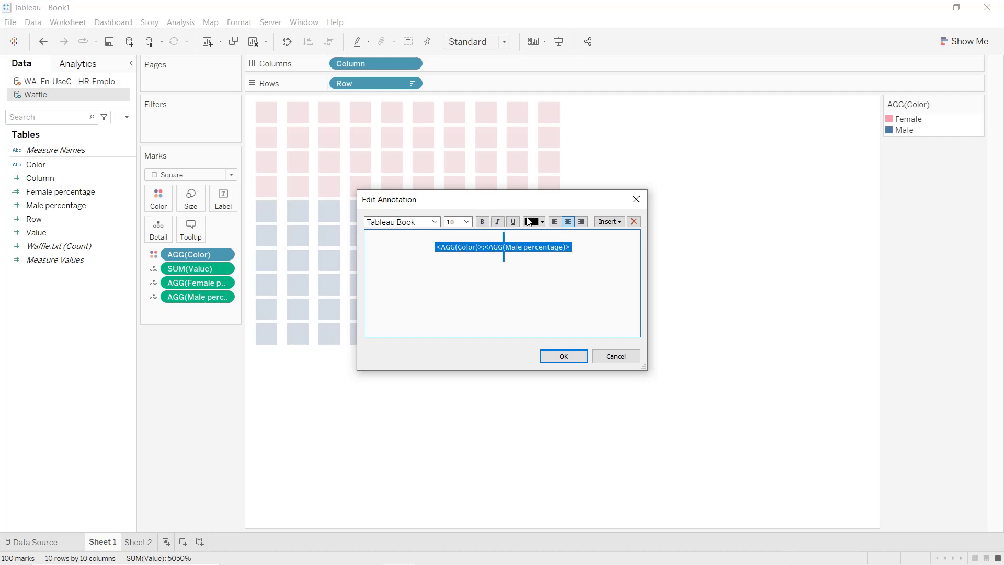
left_click(542, 222)
left_click(539, 235)
left_click(482, 222)
left_click(467, 222)
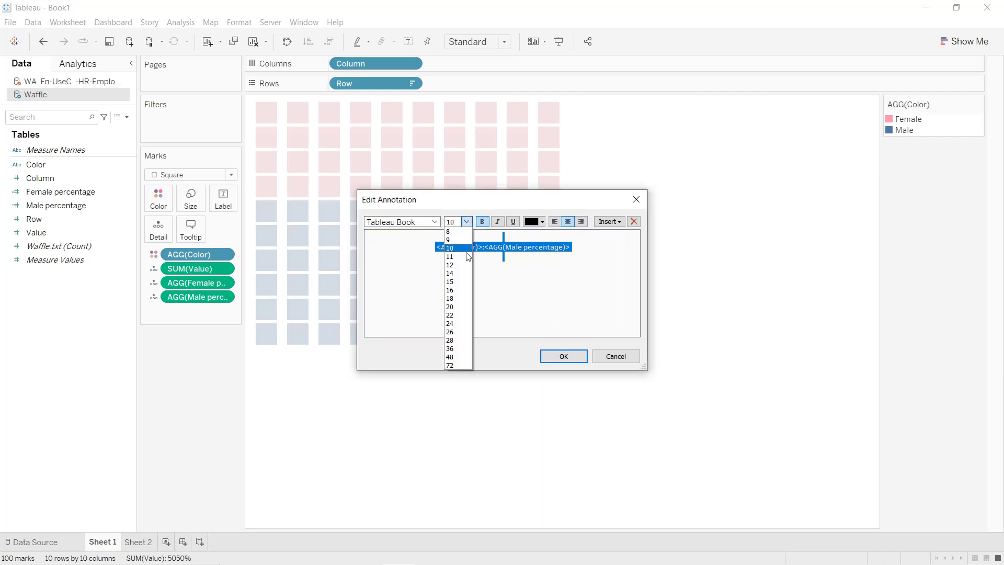
left_click(455, 307)
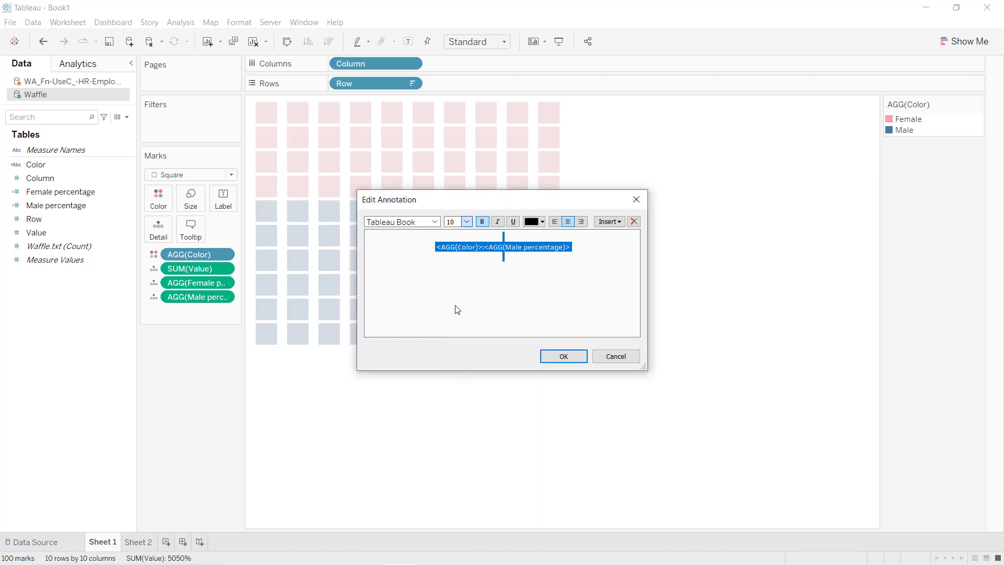
left_click(571, 361)
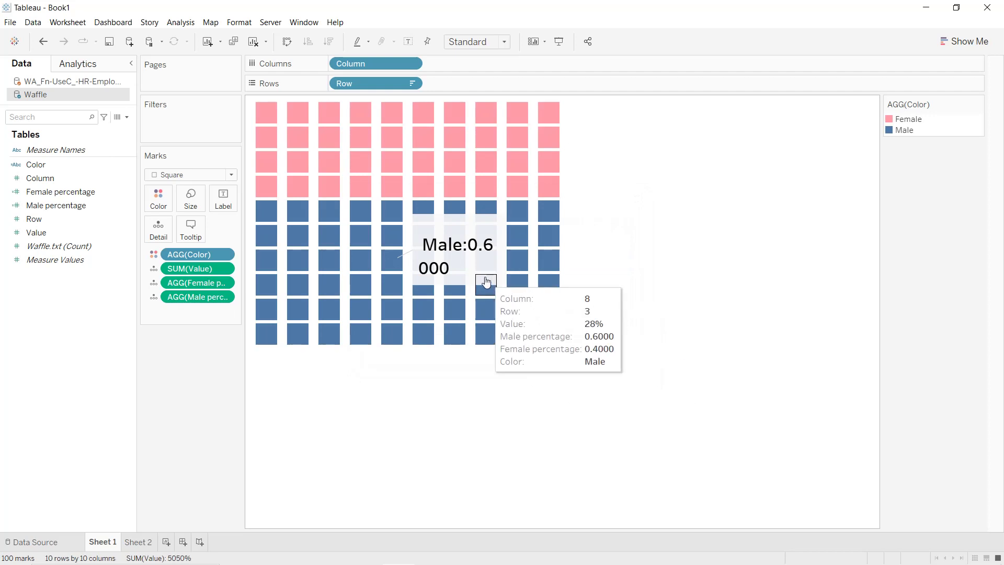
Format the Male percentage field's numbers as a percentage with 0 decimal places
left_click(224, 297)
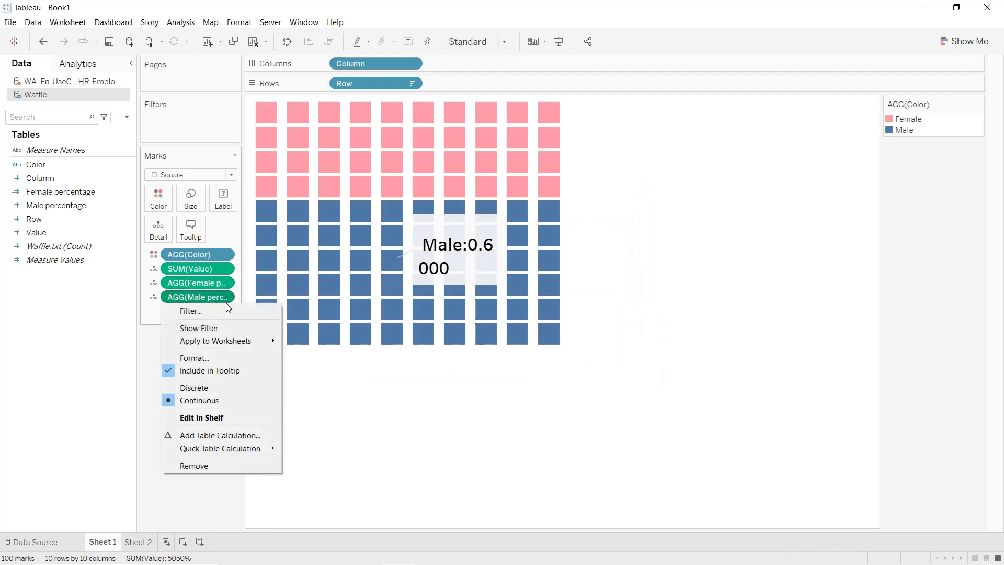
left_click(227, 356)
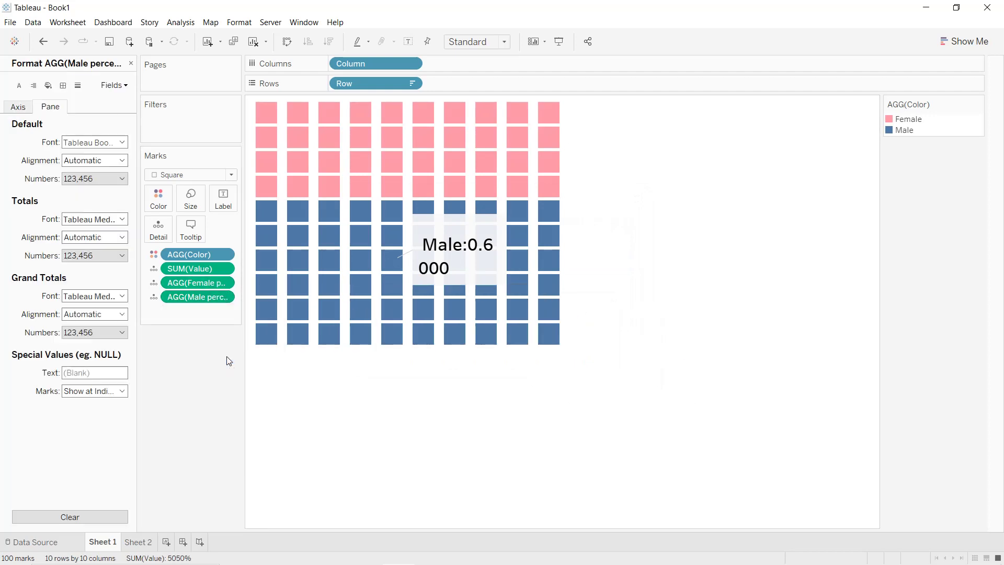
left_click(83, 178)
left_click(103, 251)
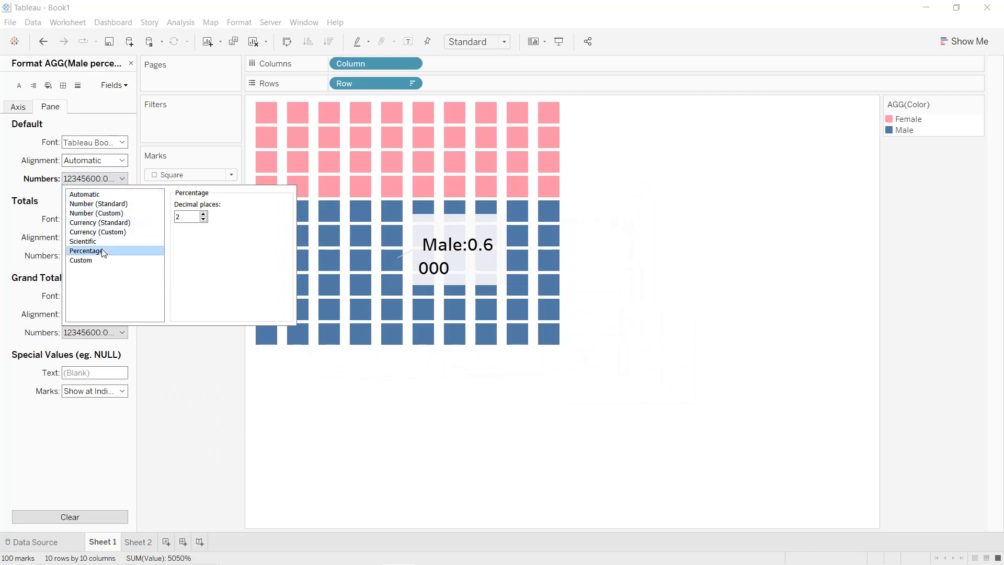
left_click(204, 219)
left_click(204, 219)
left_click(590, 231)
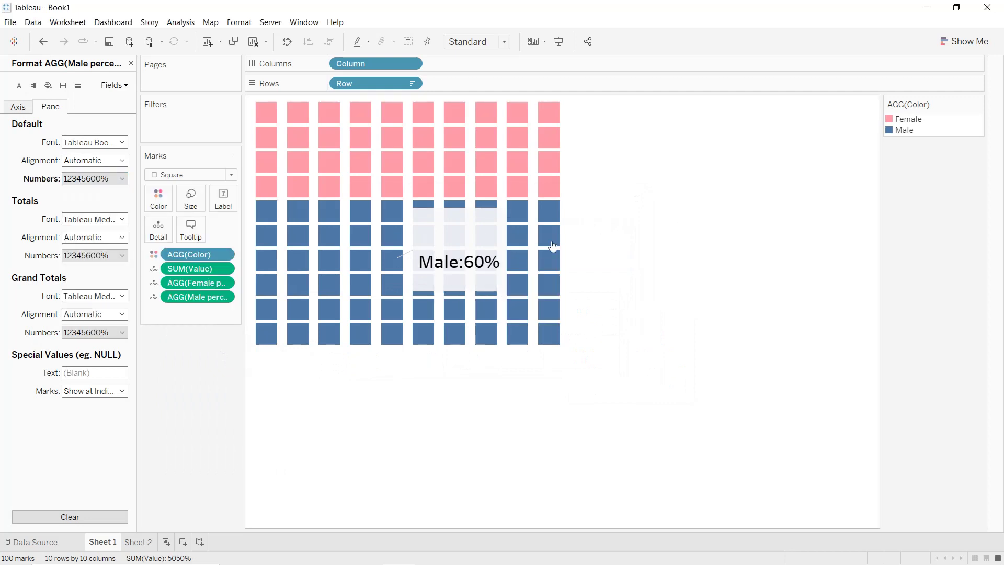
Remove the blank first line from the Male annotation and center its text
double_click(452, 238)
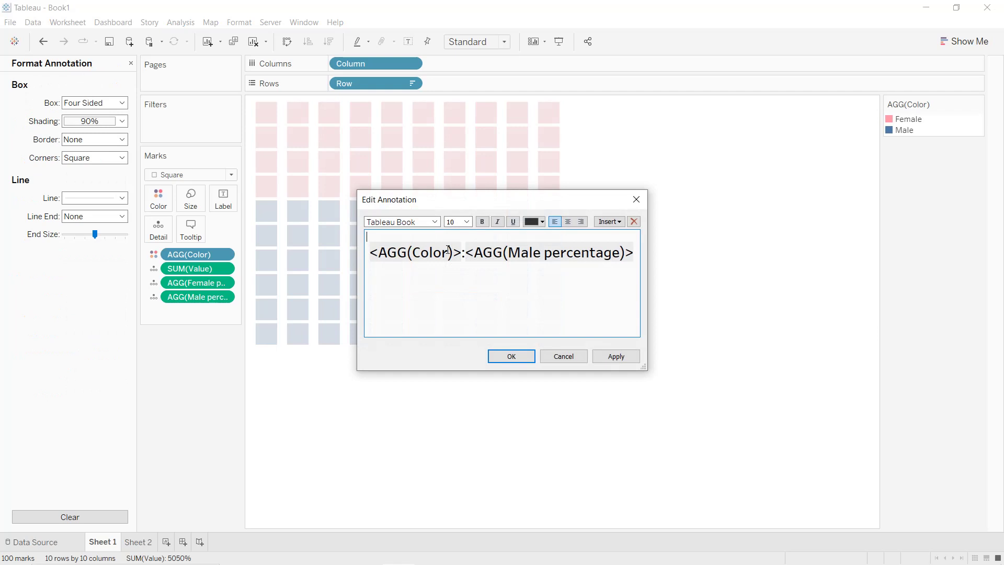
left_click(373, 253)
key("BackSpace")
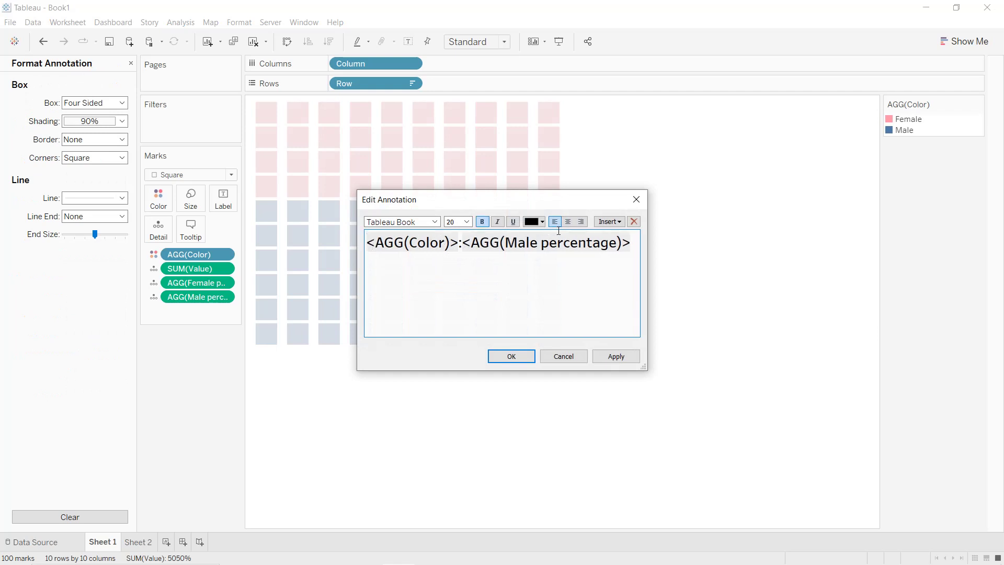
left_click(568, 221)
left_click(610, 357)
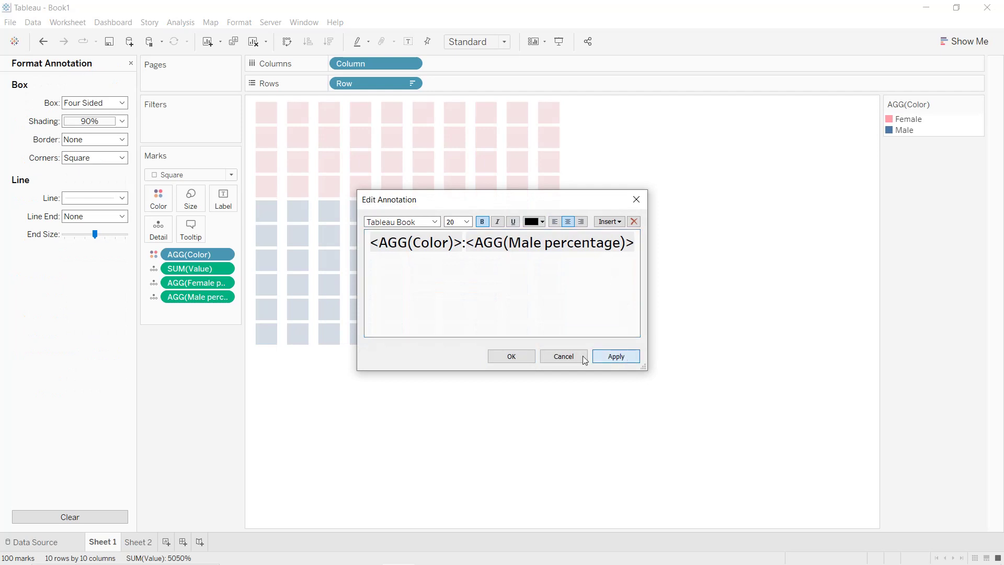
left_click(511, 357)
Move the Male annotation to the middle of the blue squares and widen its box slightly
left_click_drag(463, 258, 402, 260)
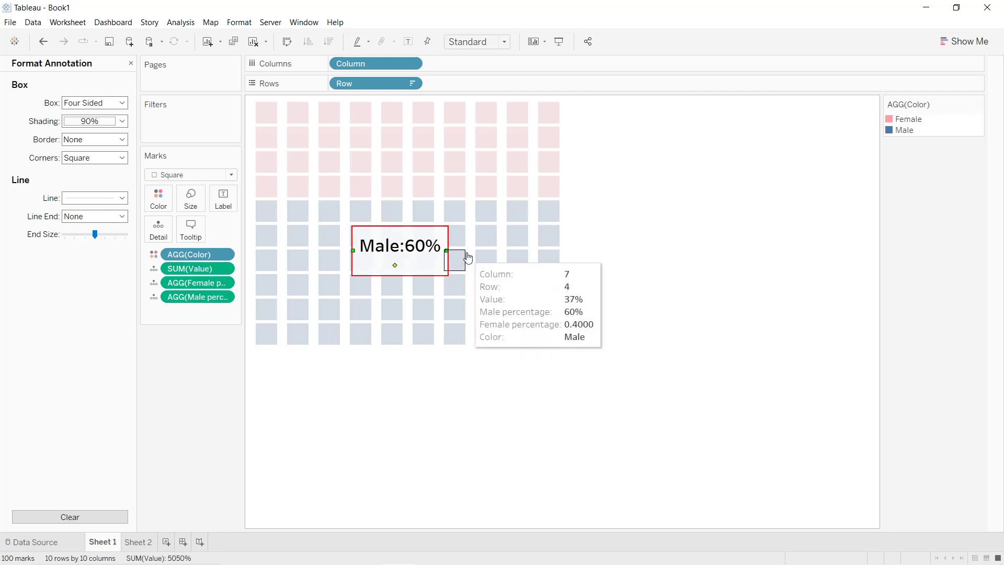
left_click(725, 217)
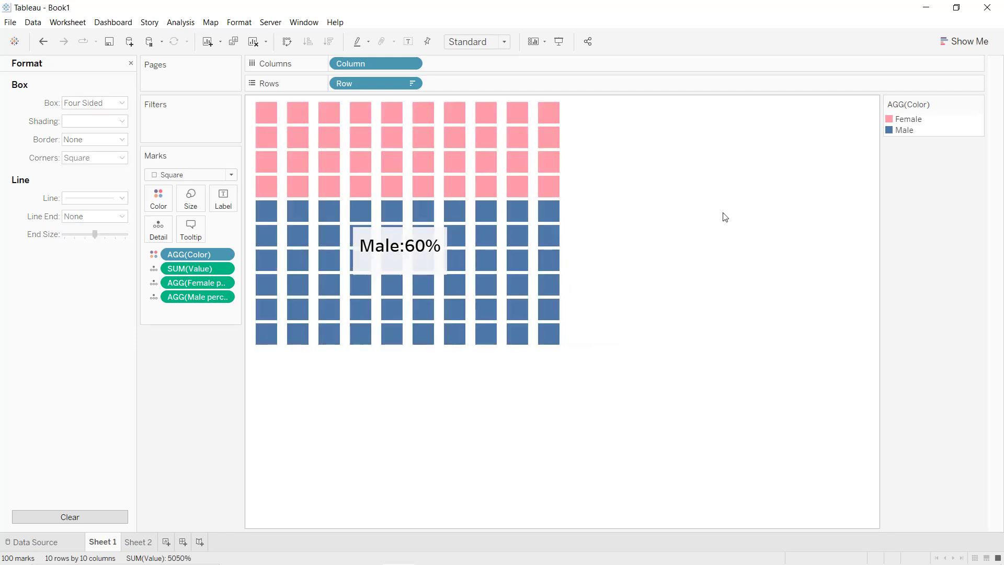
left_click(435, 254)
left_click_drag(450, 252, 460, 250)
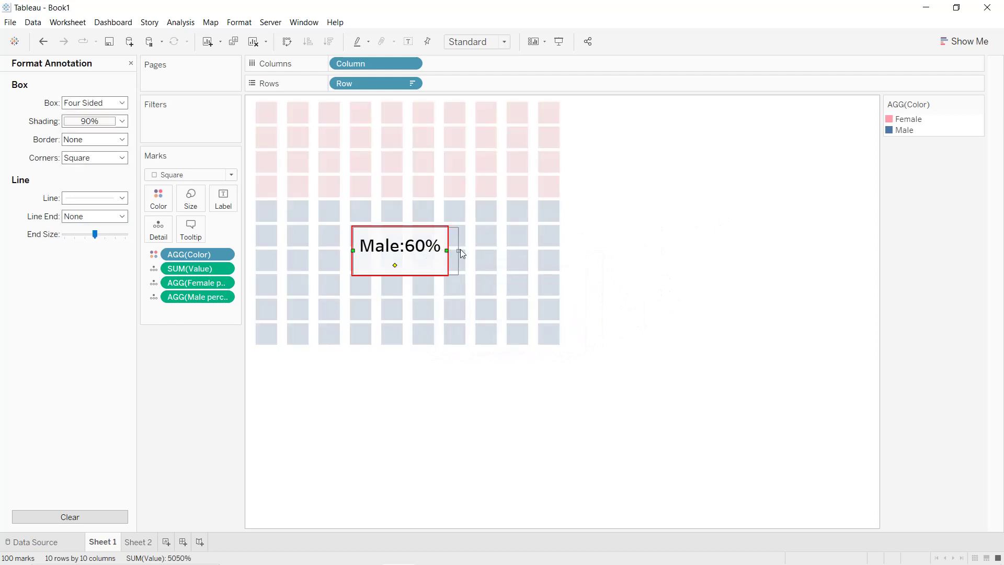
left_click(732, 234)
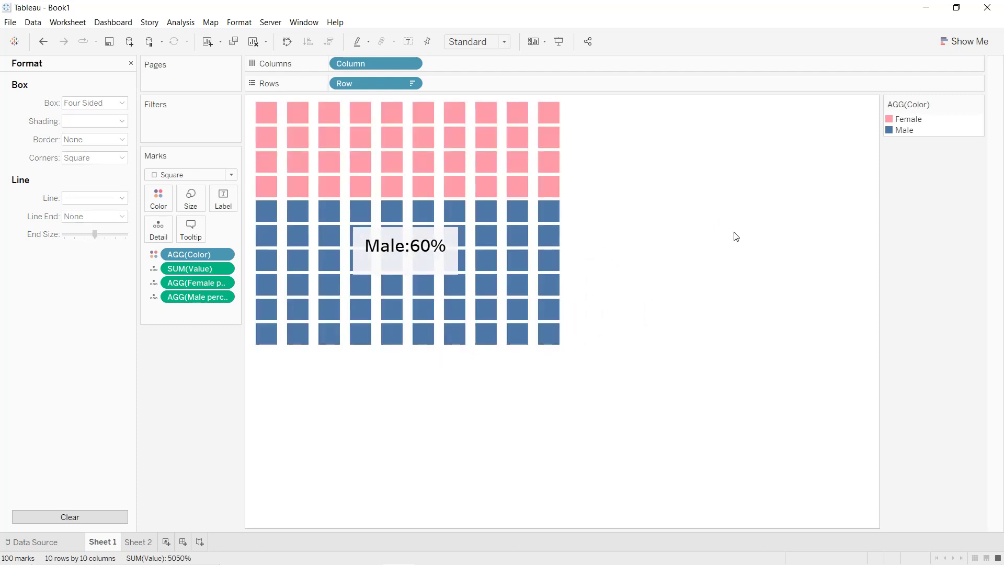
Start a mark annotation on the pink square at column 5, row 8, keeping only the Female percentage and Color fields in its text
right_click(393, 162)
mouse_move(445, 268)
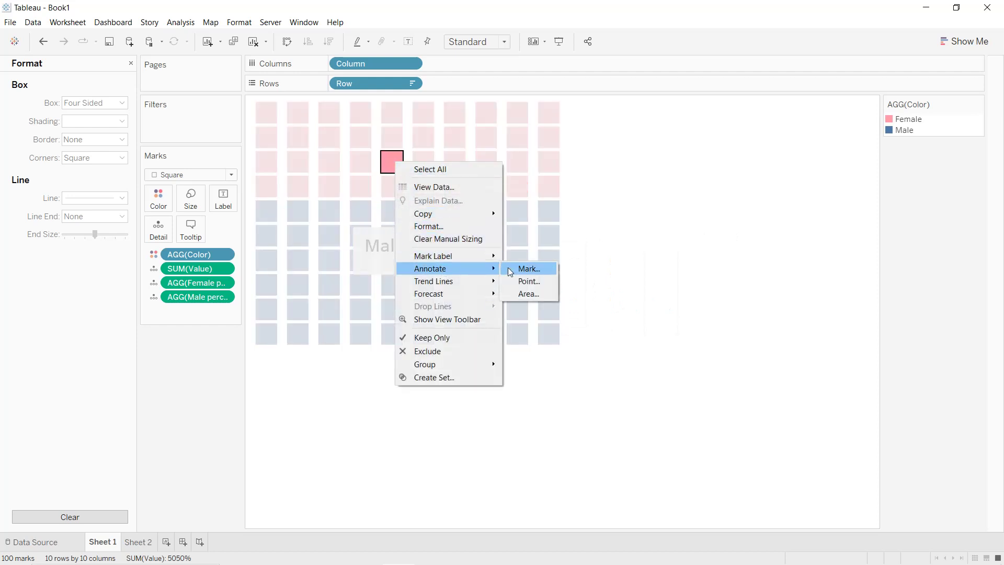
left_click(516, 273)
double_click(575, 266)
left_click(575, 267)
mouse_move(575, 267)
left_mouse_down()
mouse_move(490, 258)
mouse_move(474, 235)
mouse_move(474, 249)
mouse_move(425, 249)
left_mouse_up()
key("Delete")
key("Delete")
left_click_drag(490, 256, 467, 257)
key("Delete")
Place the Color field directly before Female percentage on one line of the annotation text and remove the blank first line
left_click_drag(529, 258, 477, 260)
key("ctrl+c")
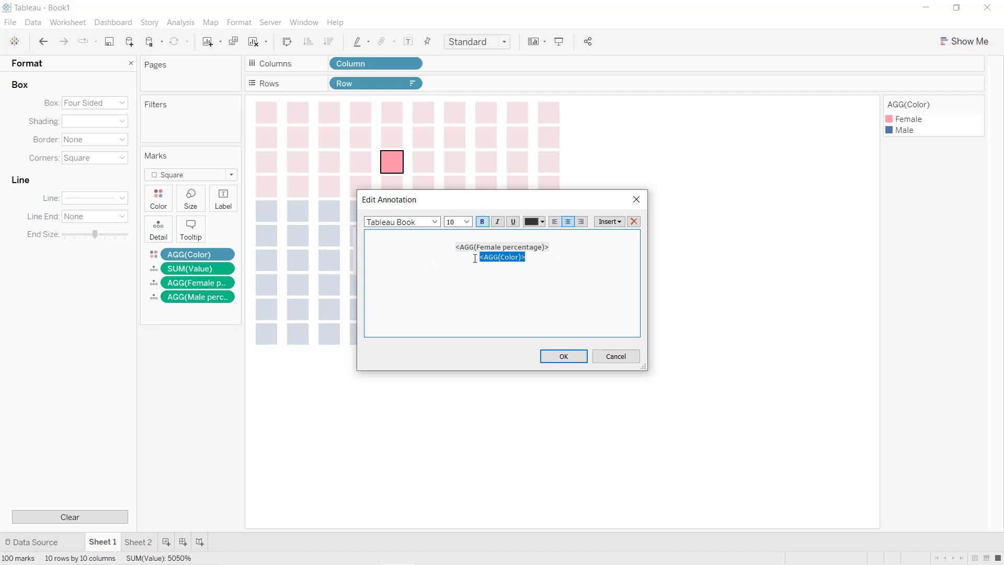
key("Delete")
key("ctrl+v")
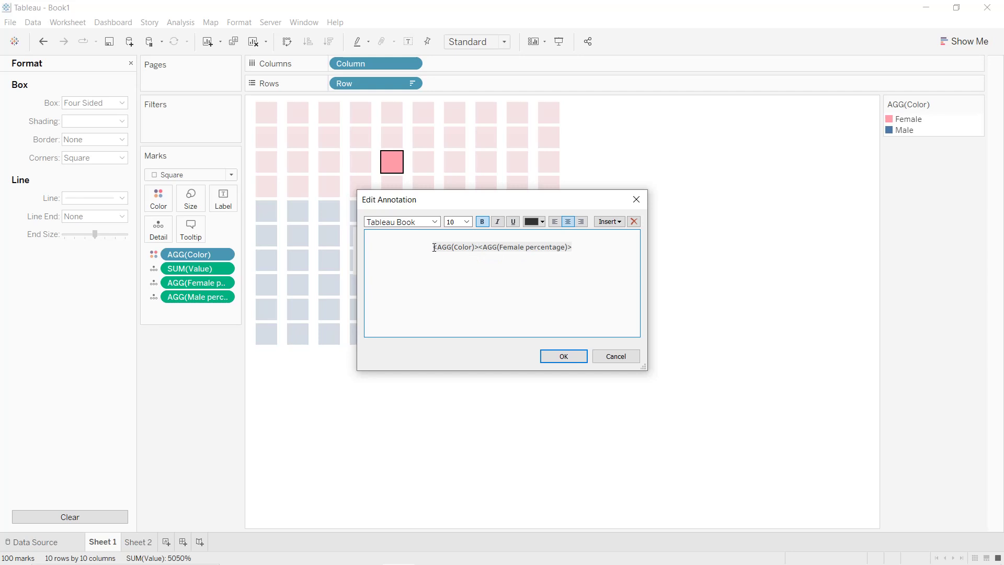
key("BackSpace")
Format the whole Female annotation text as bold, black and size 20, and place the annotation on the chart
triple_click(444, 242)
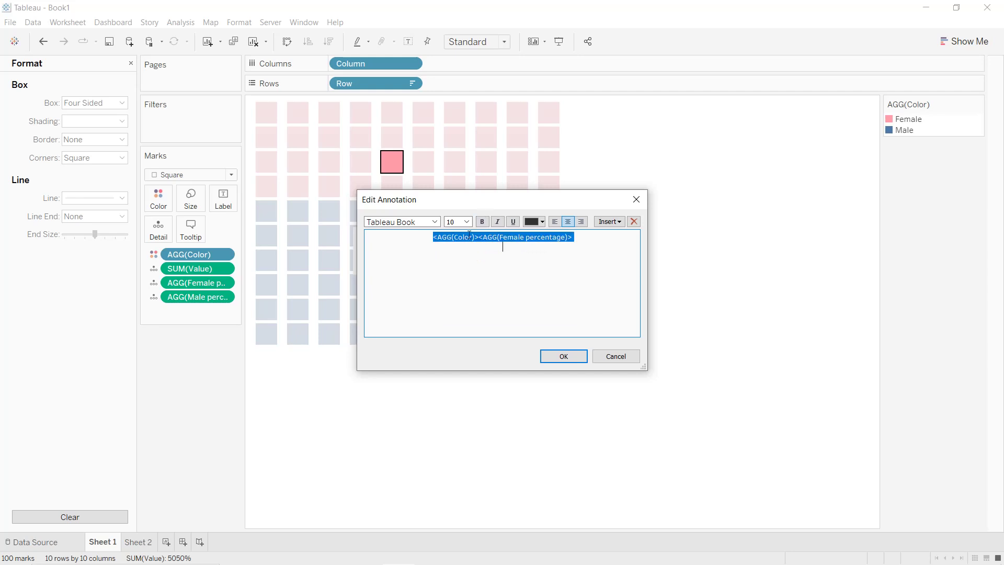
left_click(541, 220)
left_click(530, 225)
left_click(482, 221)
left_click(467, 221)
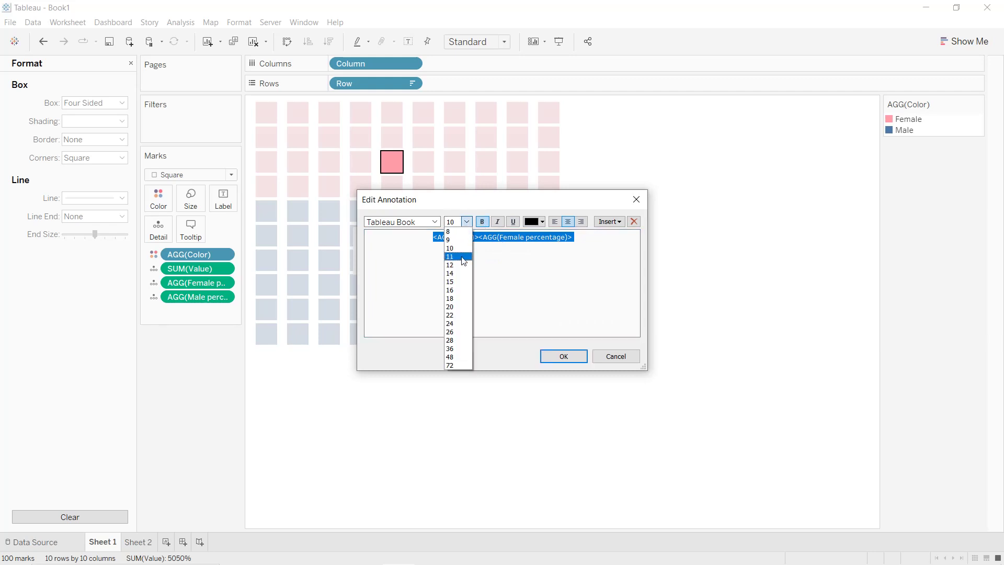
left_click(458, 307)
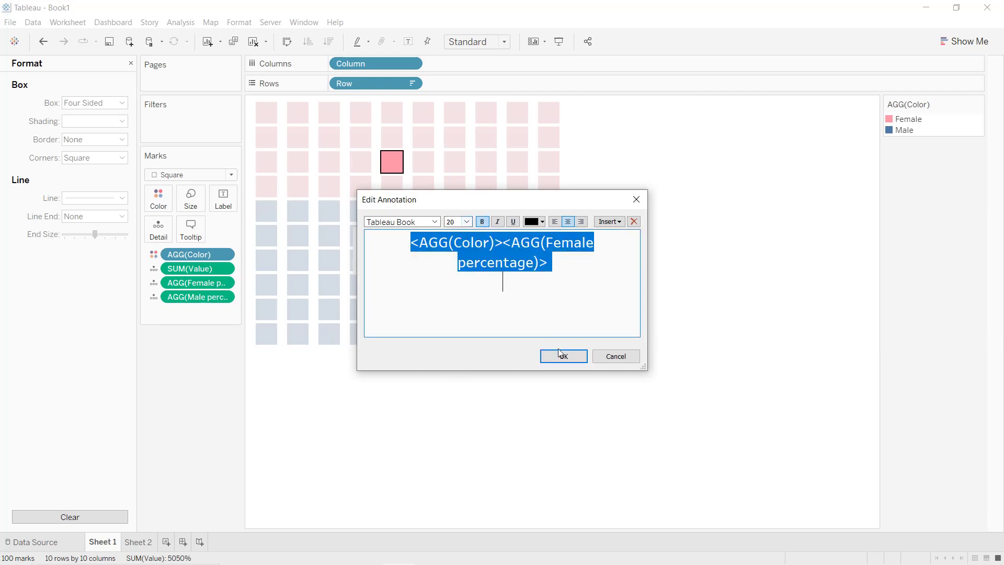
left_click(563, 357)
key("Escape")
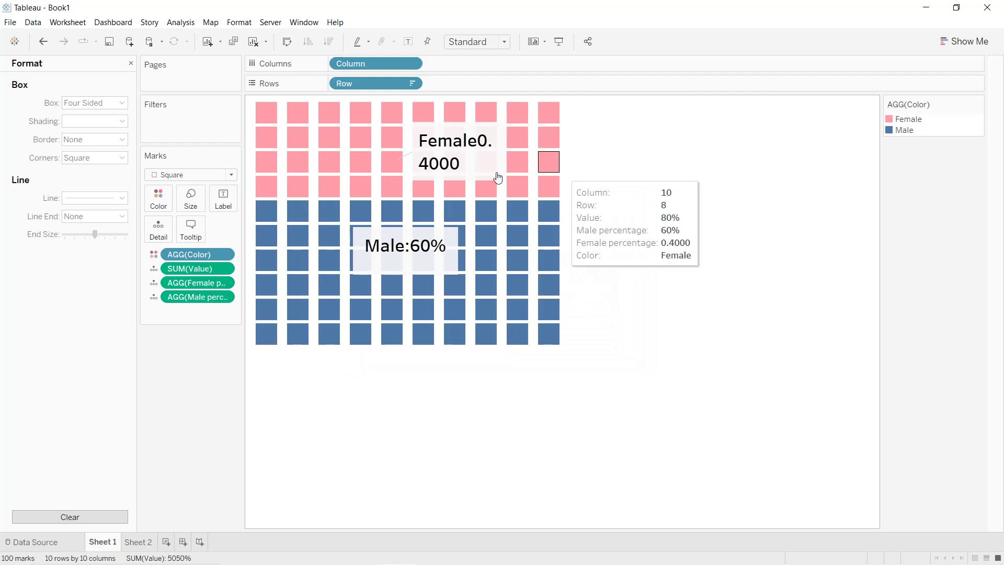
Format the Female percentage field's pane numbers as a percentage with 0 decimal places
left_click(224, 284)
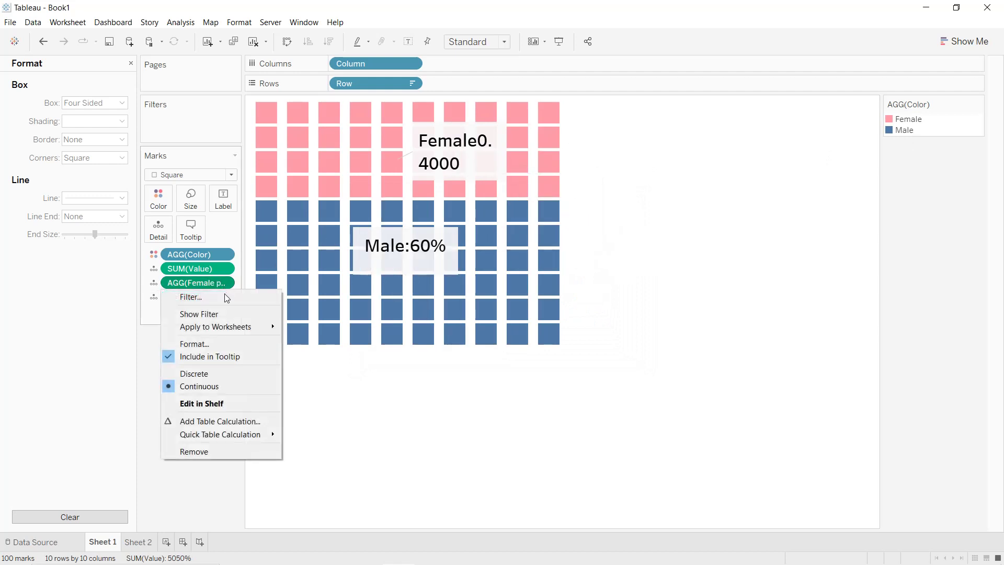
left_click(227, 344)
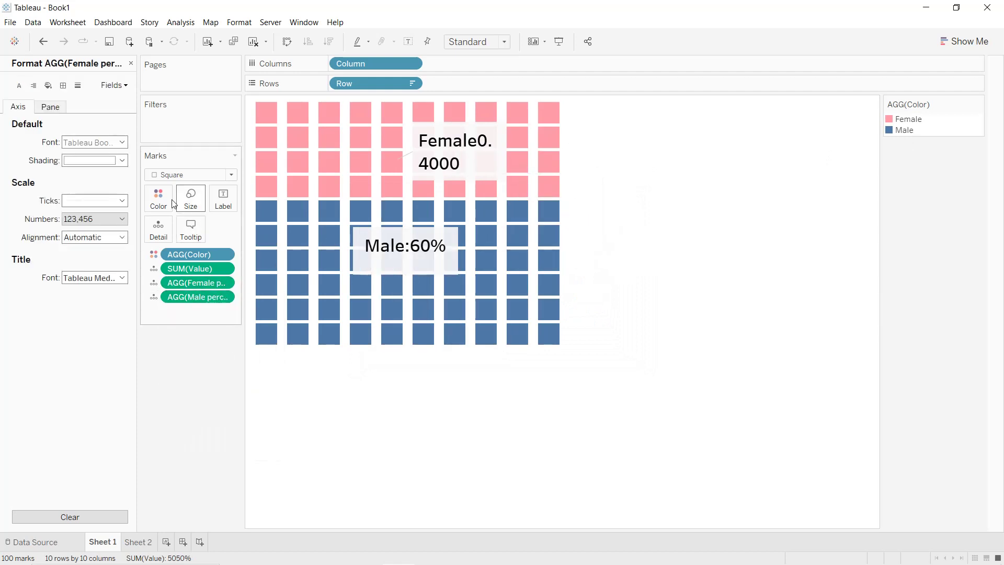
left_click(51, 107)
left_click(99, 179)
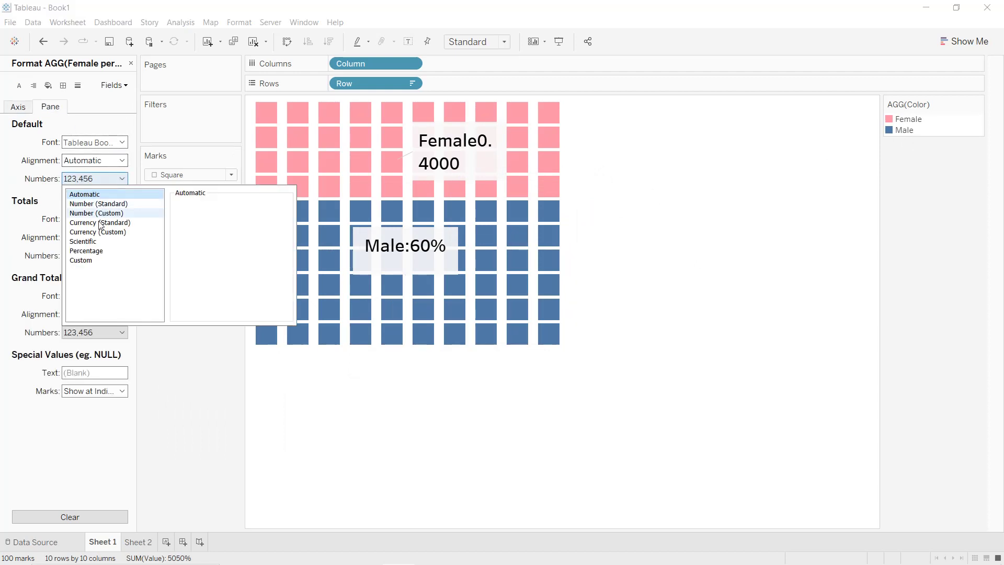
left_click(99, 251)
left_click(204, 220)
left_click(204, 221)
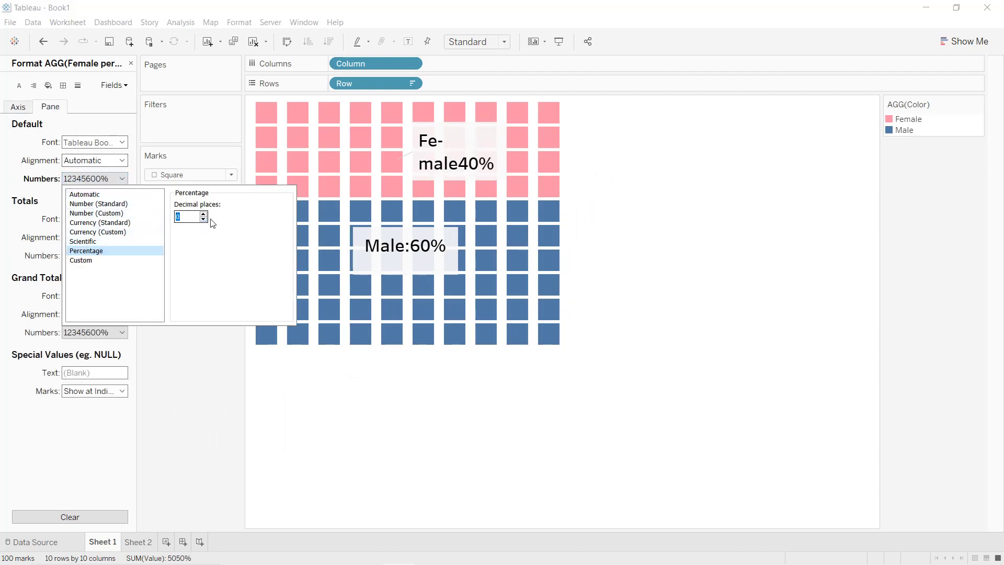
Widen the Female annotation box to fit its text on one line and move it to the middle of the pink squares
left_click(490, 156)
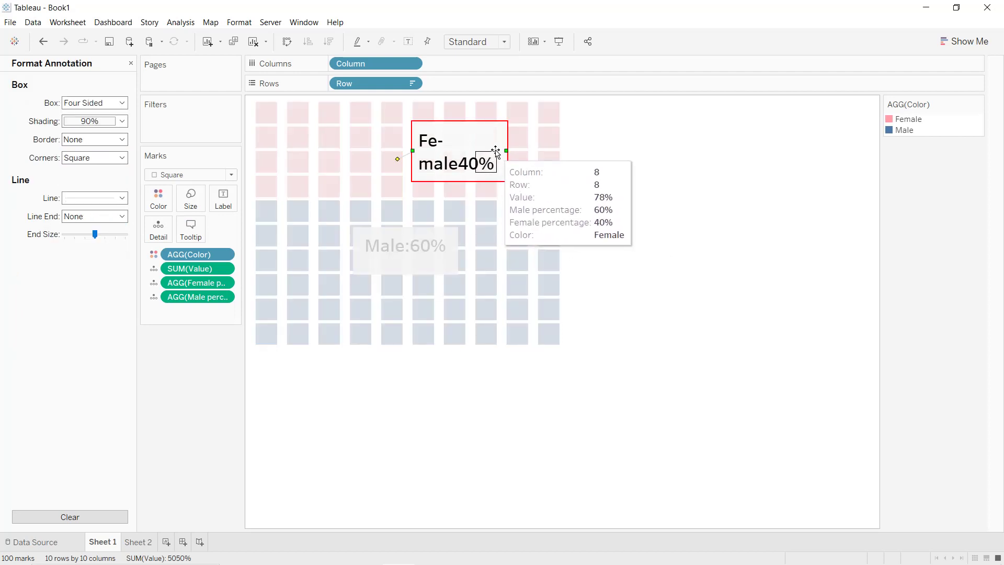
left_click_drag(506, 151, 528, 152)
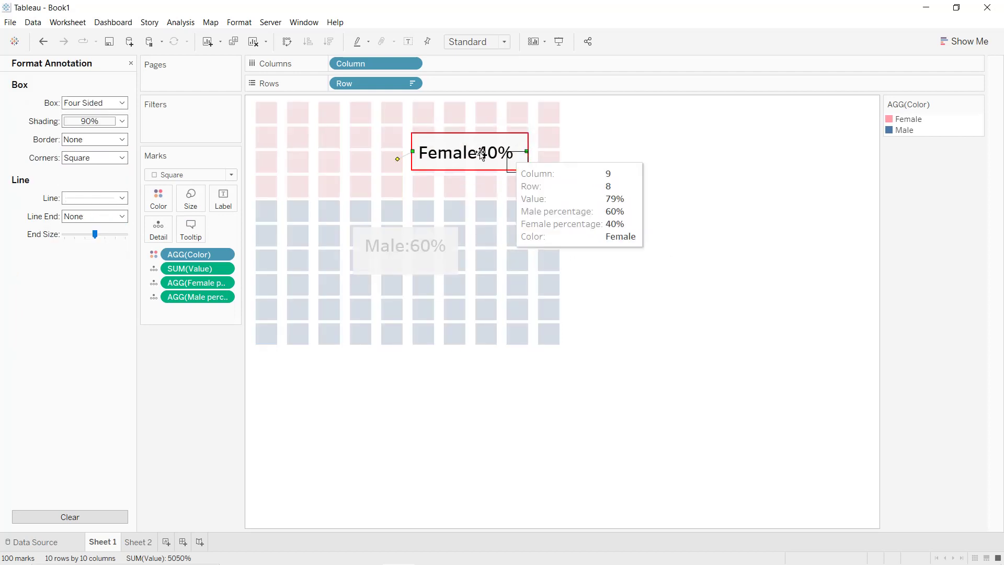
left_click_drag(462, 138, 401, 144)
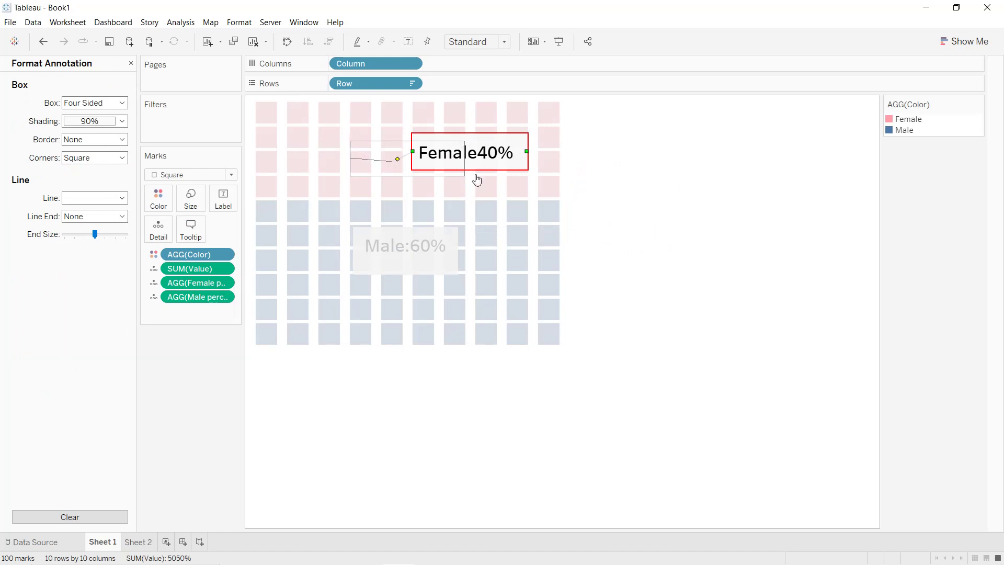
left_click(781, 168)
Set the entire Male annotation text to font size 20
double_click(393, 263)
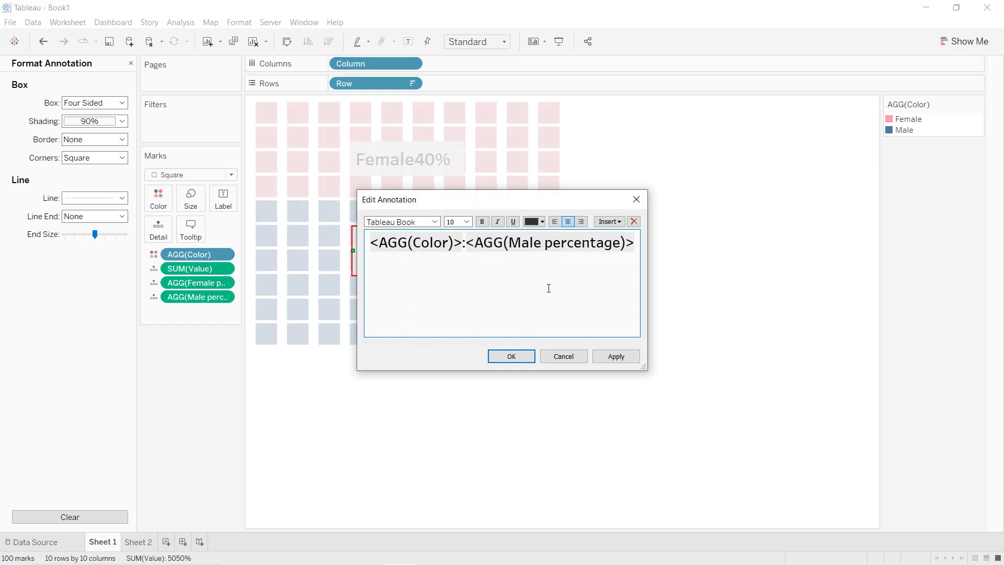
key("ctrl+a")
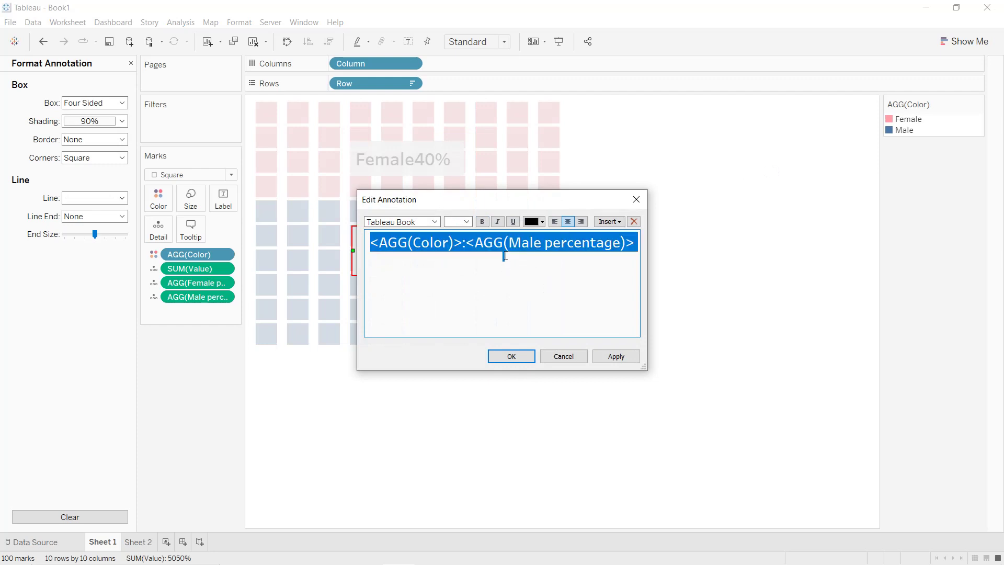
left_click(466, 221)
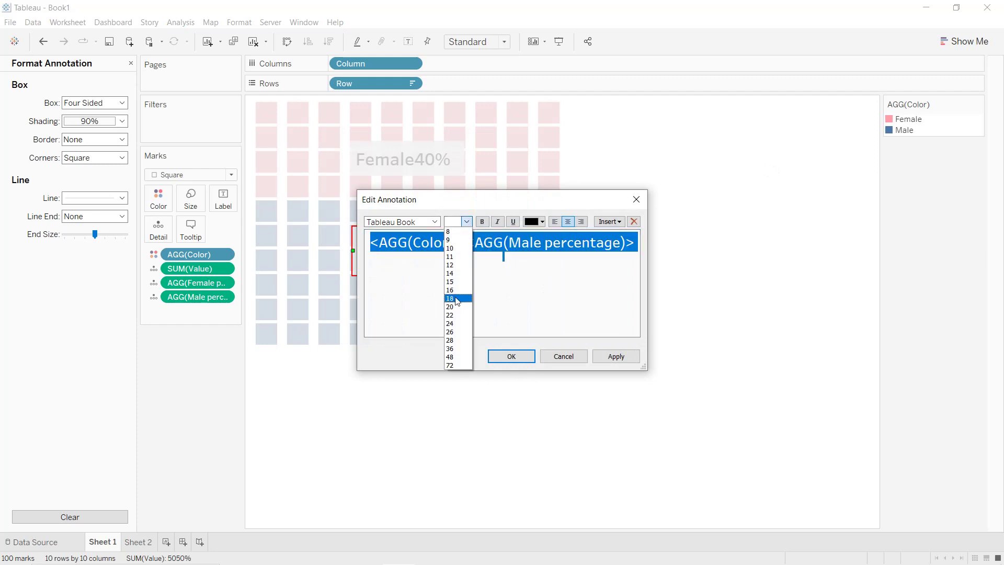
left_click(451, 307)
left_click(614, 356)
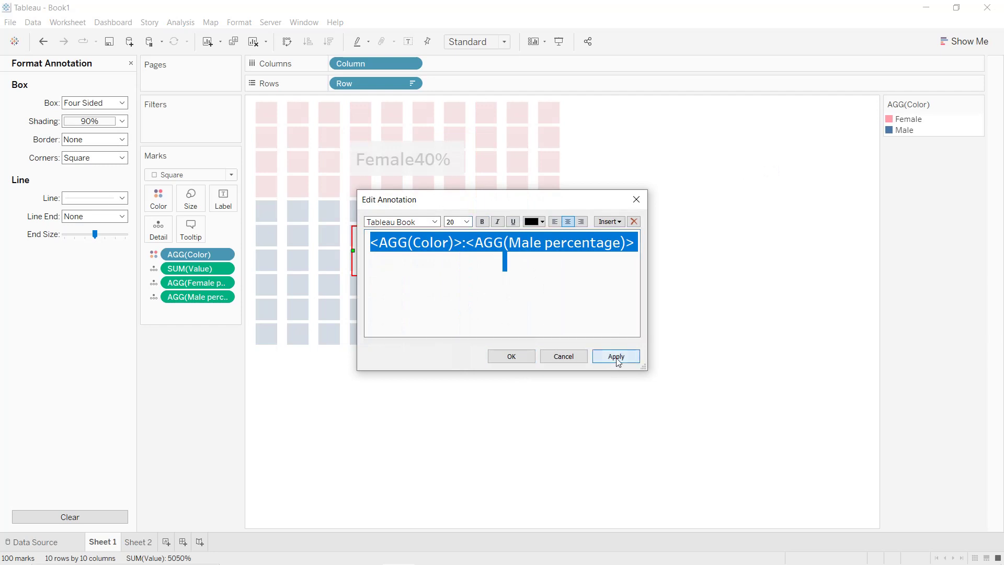
left_click(515, 359)
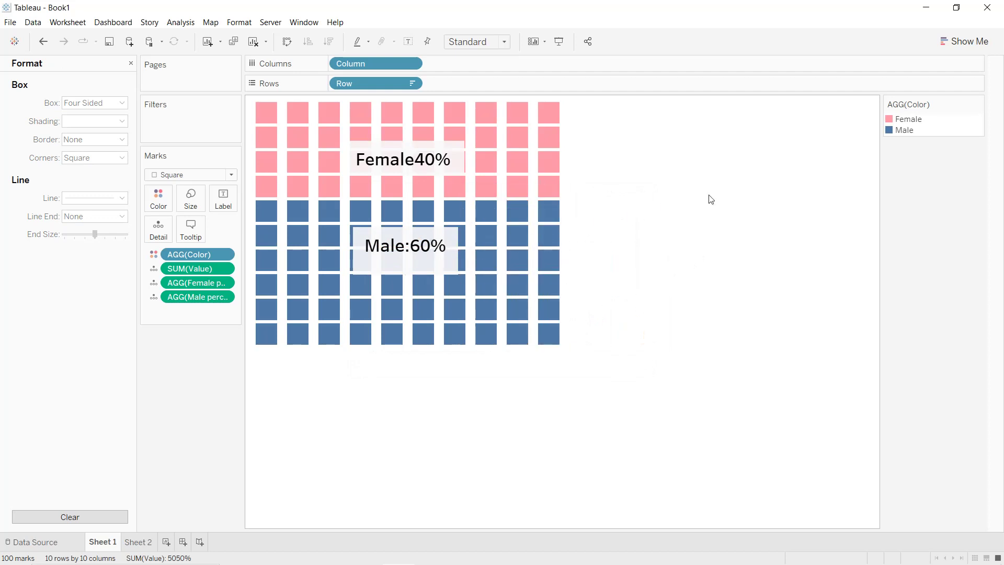
Close the formatting pane, change the mark type to Shape, and assign a copy of the Color field to Shape
left_click(131, 62)
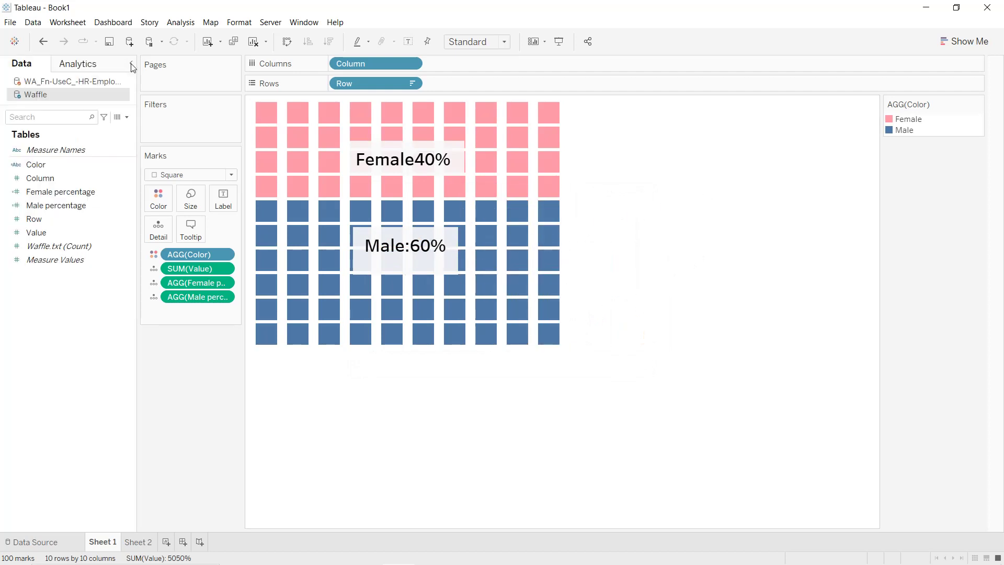
left_click(204, 180)
left_click(202, 271)
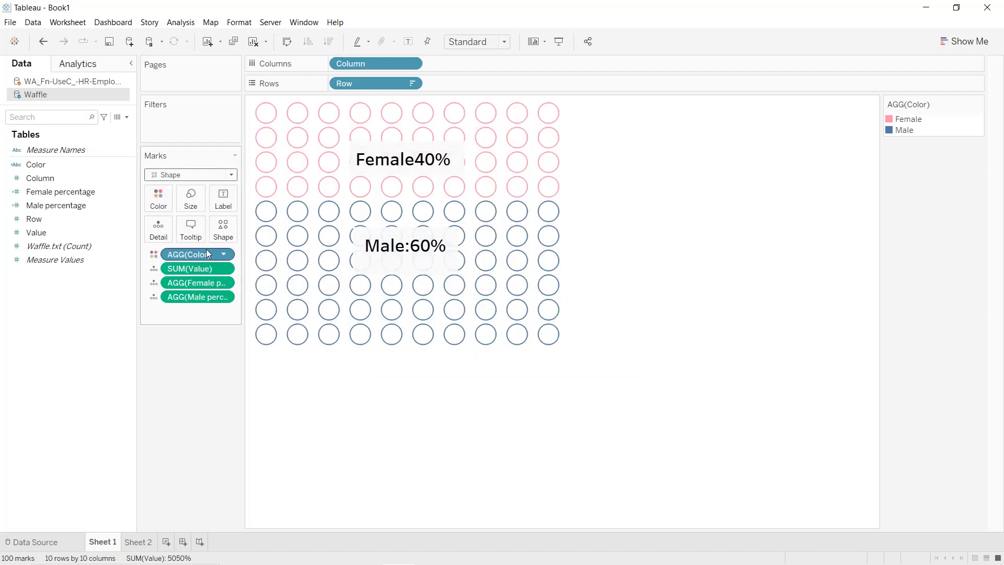
left_click_drag(186, 256, 222, 238)
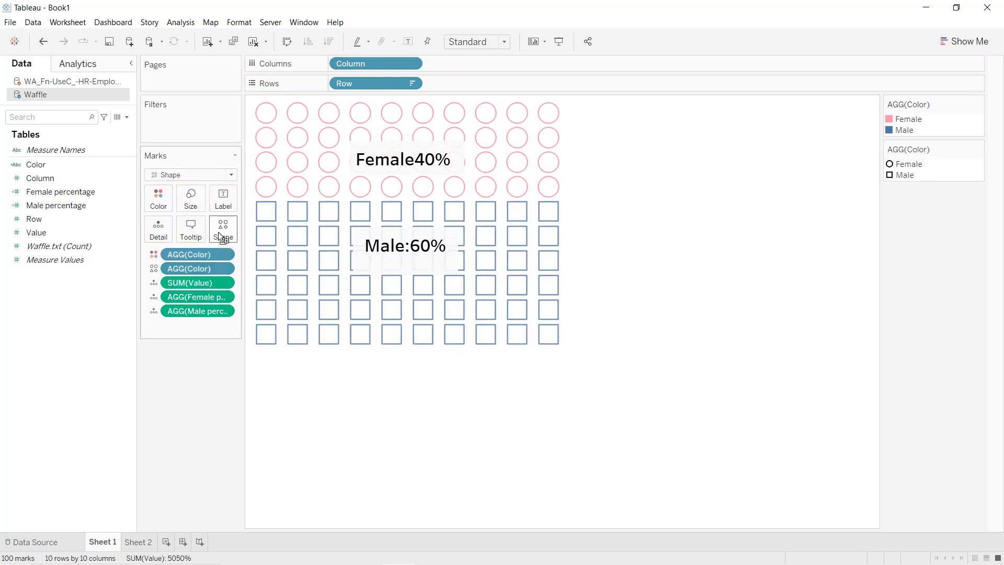
Assign the Gender palette's man figure to Male and its woman figure to Female in the Color shape legend
left_click(978, 150)
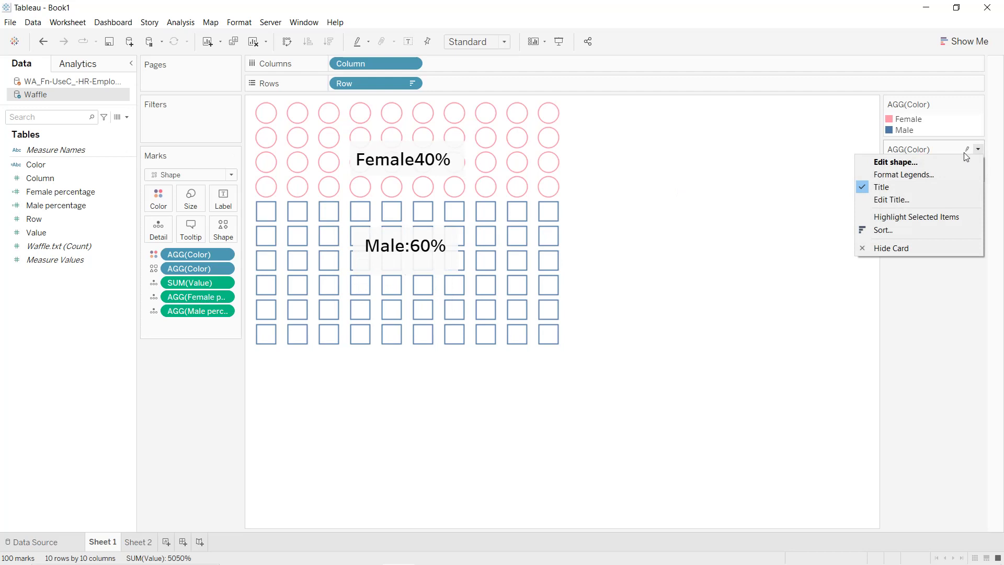
left_click(929, 156)
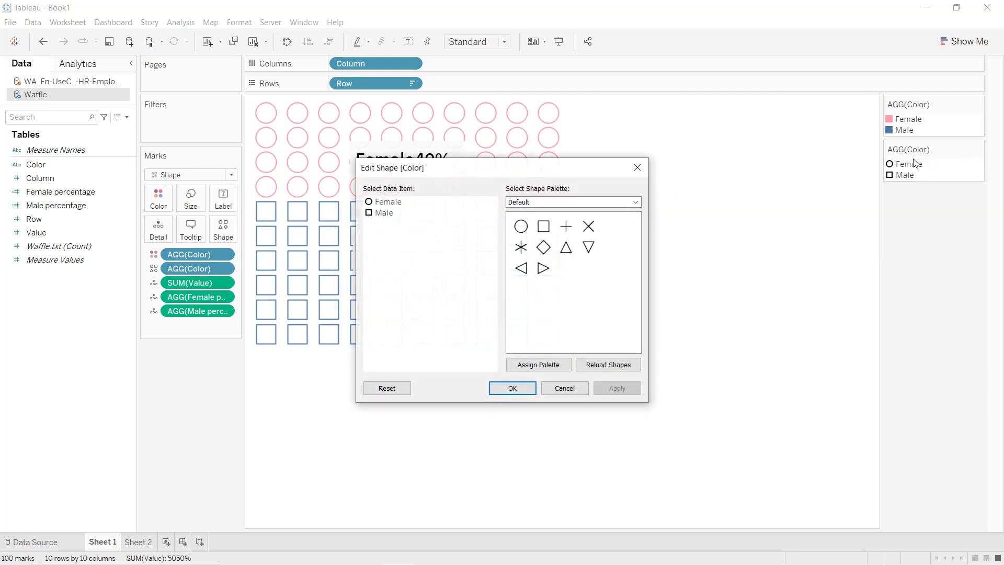
left_click(536, 204)
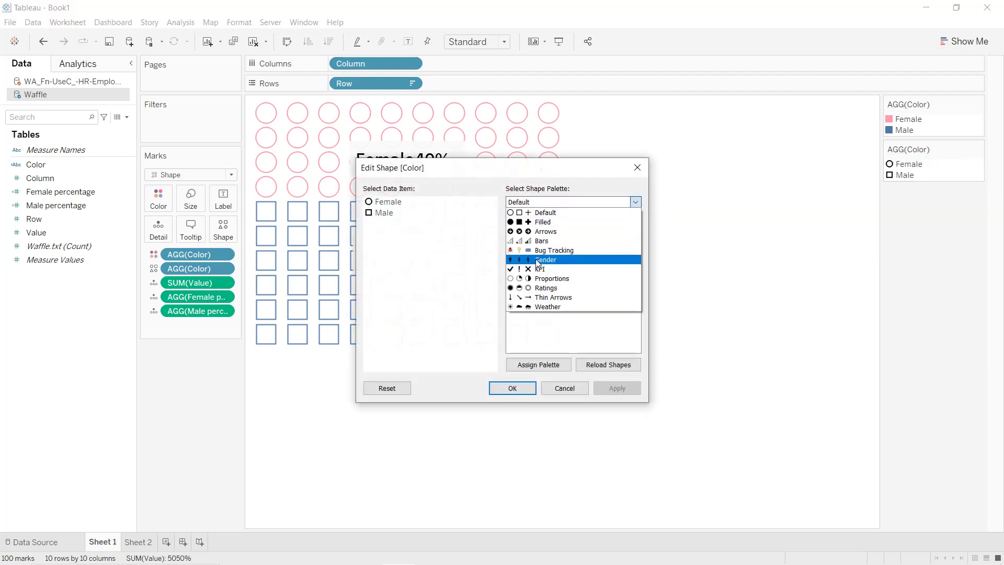
left_click(539, 257)
left_click(387, 213)
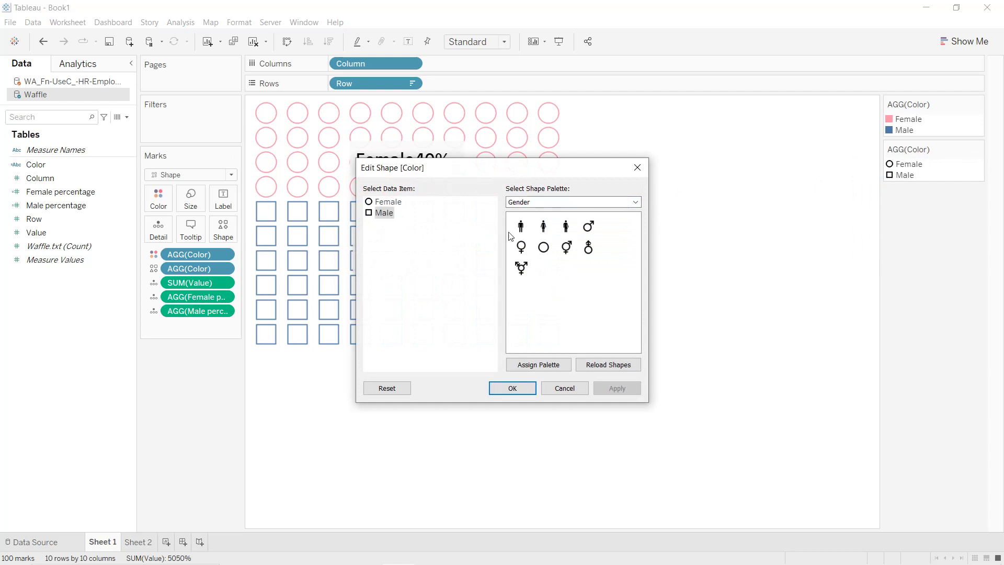
left_click(521, 226)
left_click(388, 202)
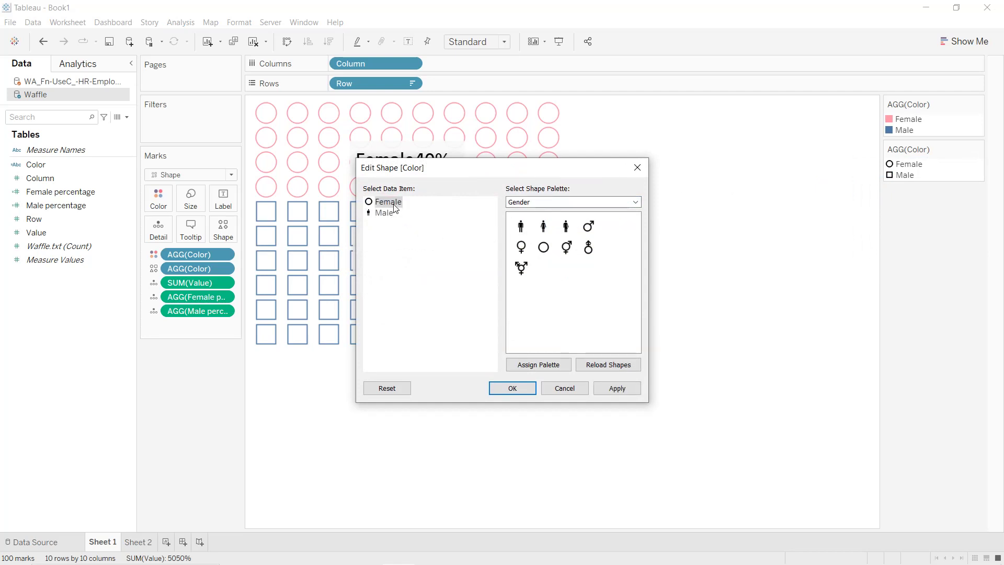
left_click(544, 226)
left_click(617, 388)
left_click(494, 390)
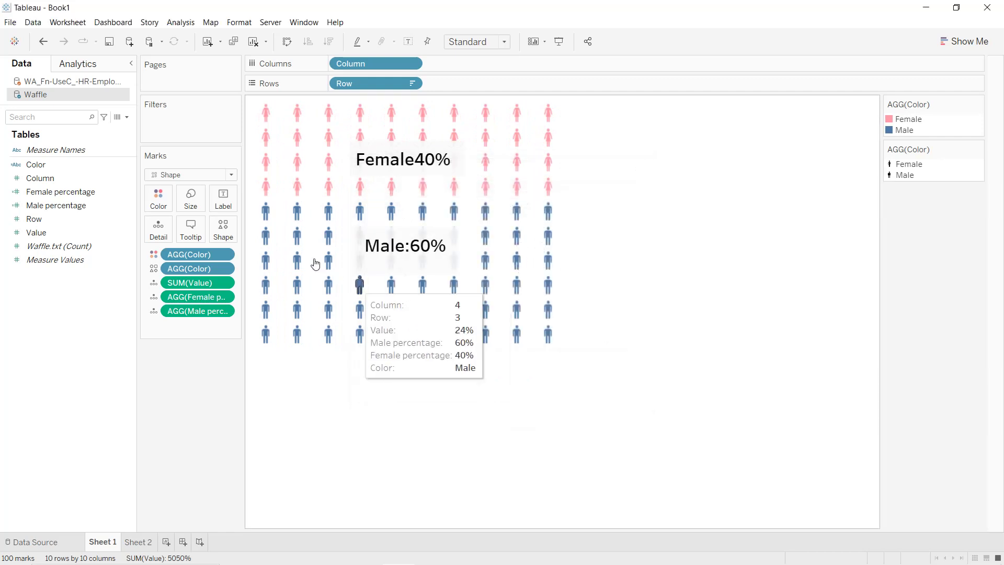
Enlarge the person-shaped marks slightly so they fill more of the grid
left_click(191, 205)
mouse_move(222, 232)
left_mouse_down()
mouse_move(238, 231)
mouse_move(230, 228)
left_mouse_up()
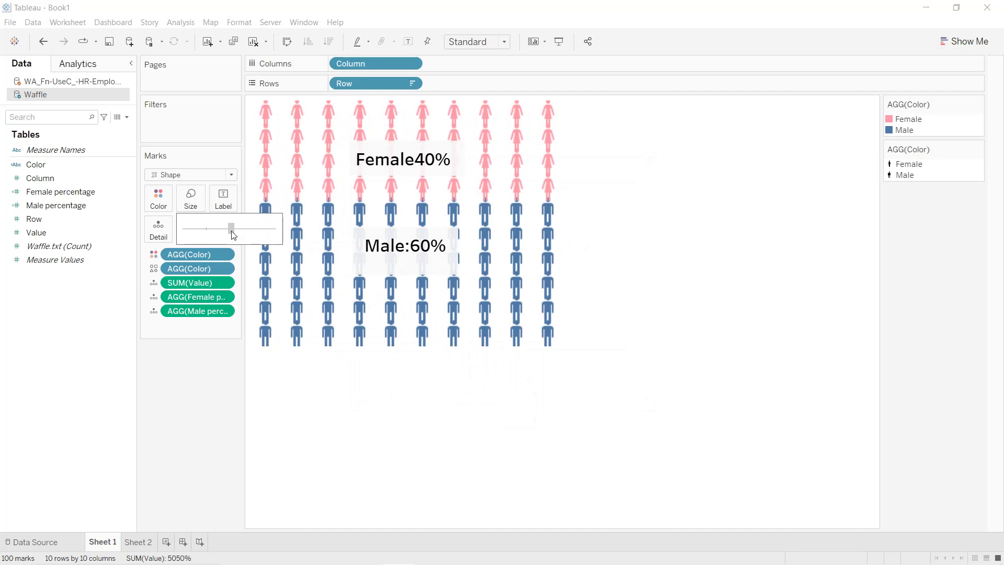
left_click(746, 210)
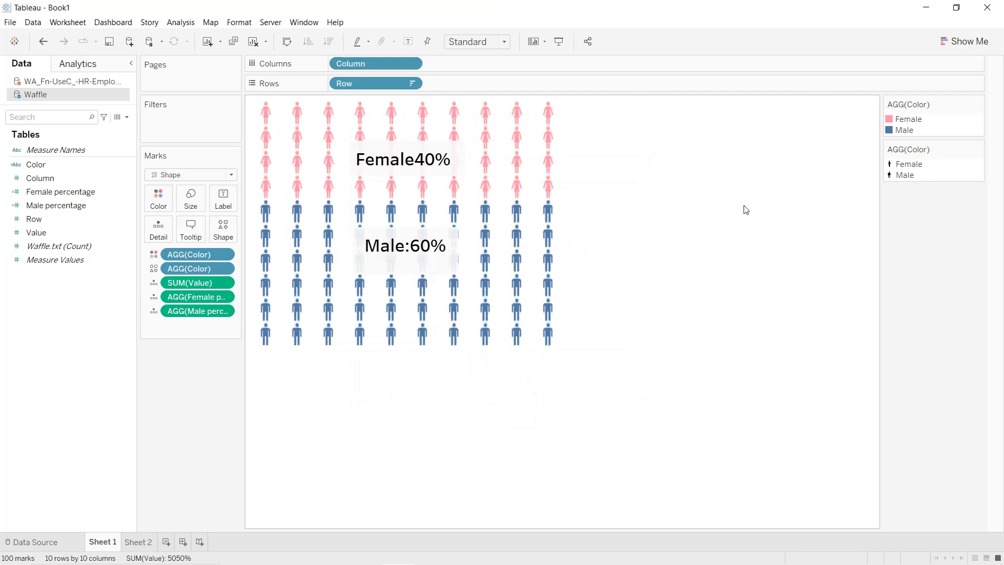